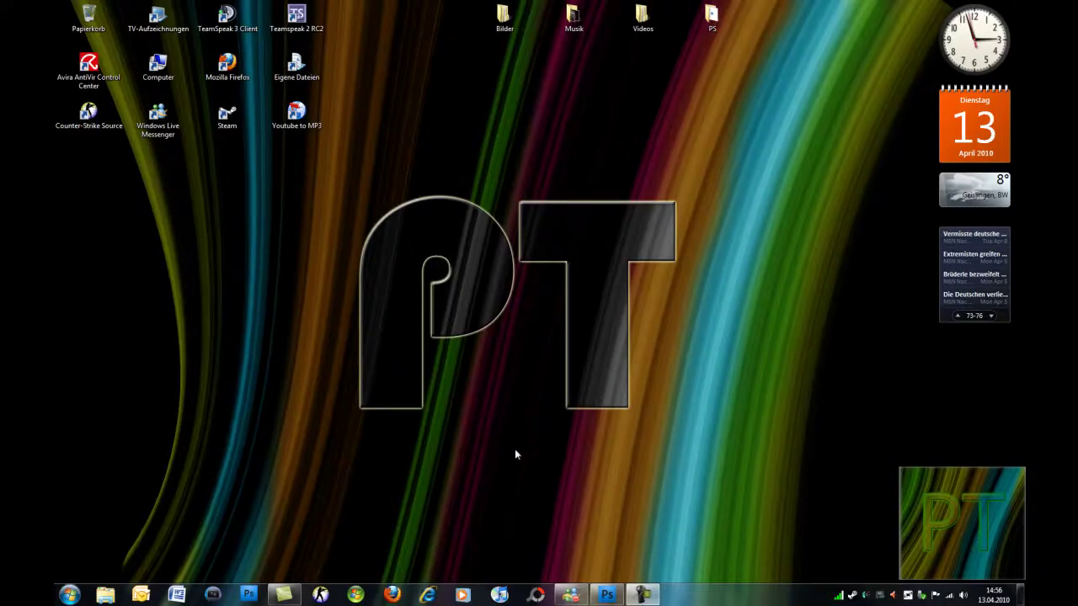
- Switch to the open Photoshop CS4 window from the taskbar
{"action": "left_click", "coordinate": [606, 594]}
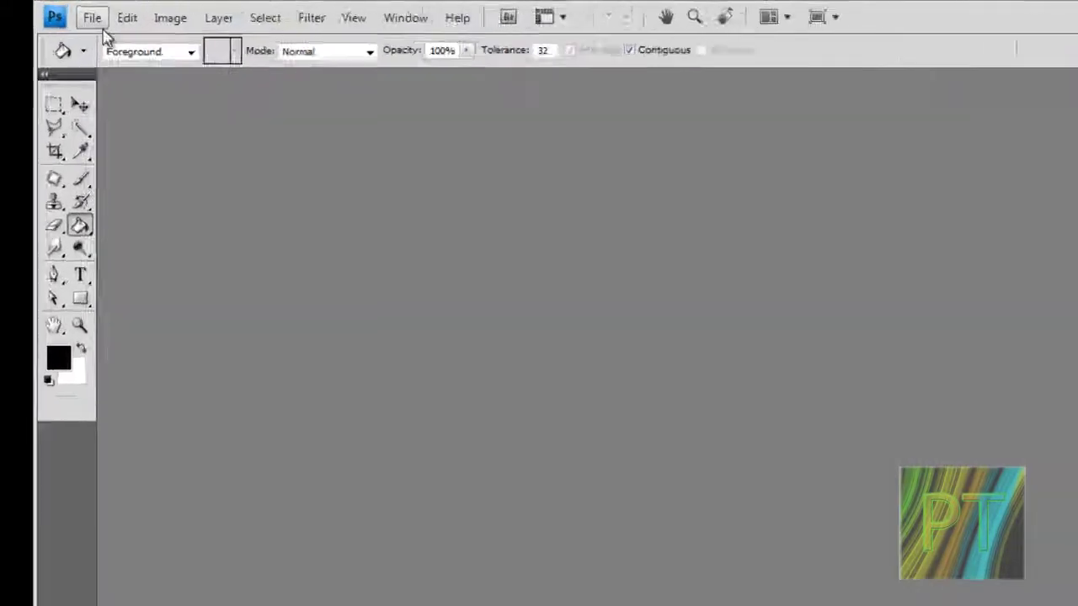
- Open Woody_7_by_Cavaille.jpg from the Meine Picz folder
{"action": "left_click", "coordinate": [87, 9]}
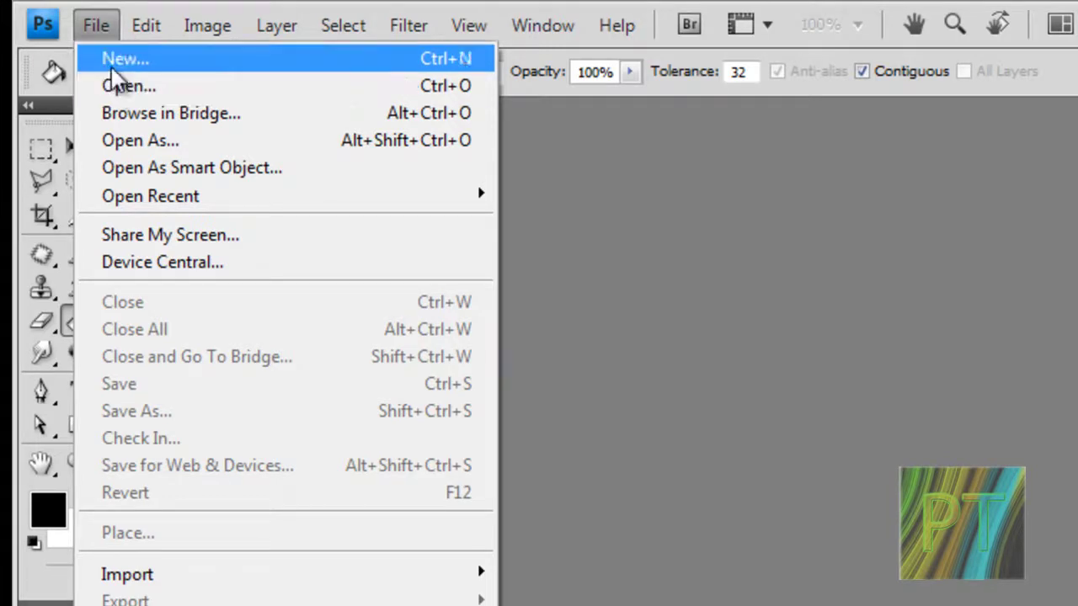
{"action": "left_click", "coordinate": [117, 88]}
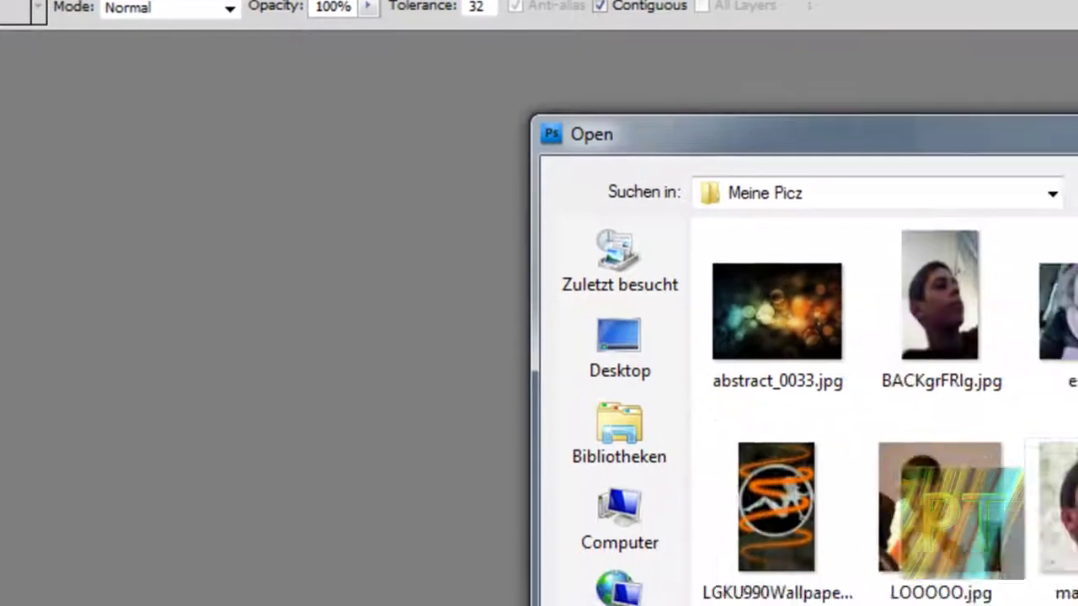
{"action": "left_click", "coordinate": [731, 395]}
{"action": "scroll", "coordinate": [729, 403], "scroll_direction": "down", "scroll_amount": 5}
{"action": "scroll", "coordinate": [652, 394], "scroll_direction": "up", "scroll_amount": 3}
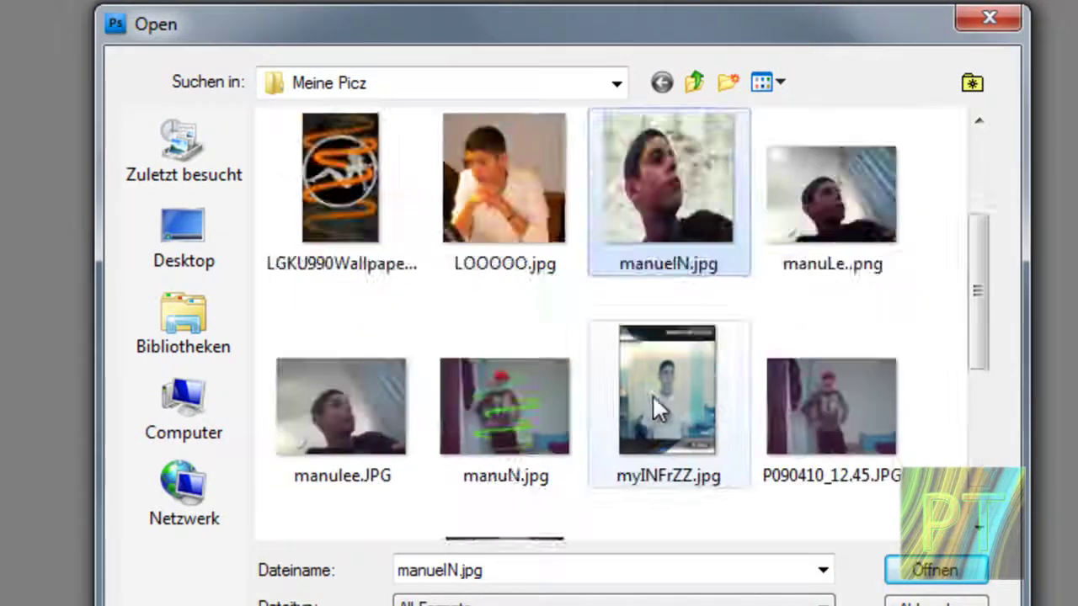
{"action": "scroll", "coordinate": [652, 395], "scroll_direction": "down", "scroll_amount": 3}
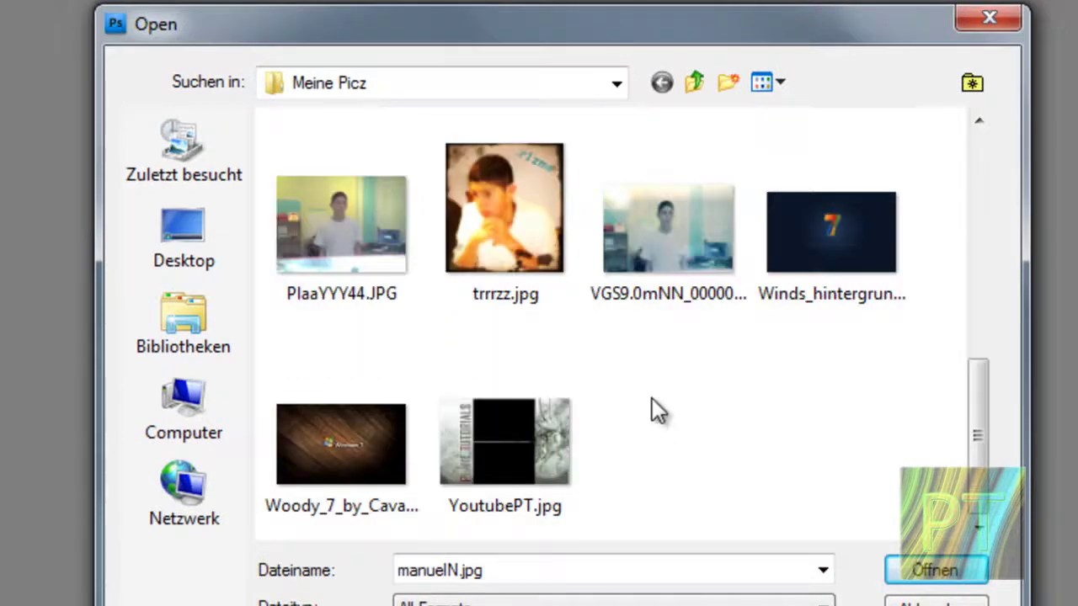
{"action": "double_click", "coordinate": [321, 458]}
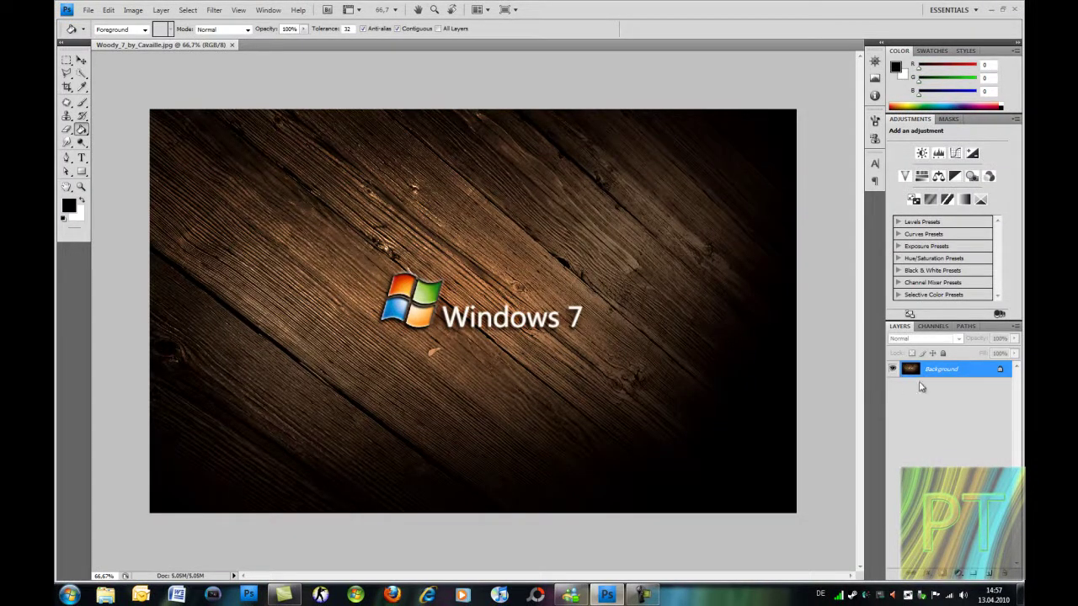
- Duplicate the Background layer as Background copy, then delete the original Background layer
{"action": "right_click", "coordinate": [959, 374]}
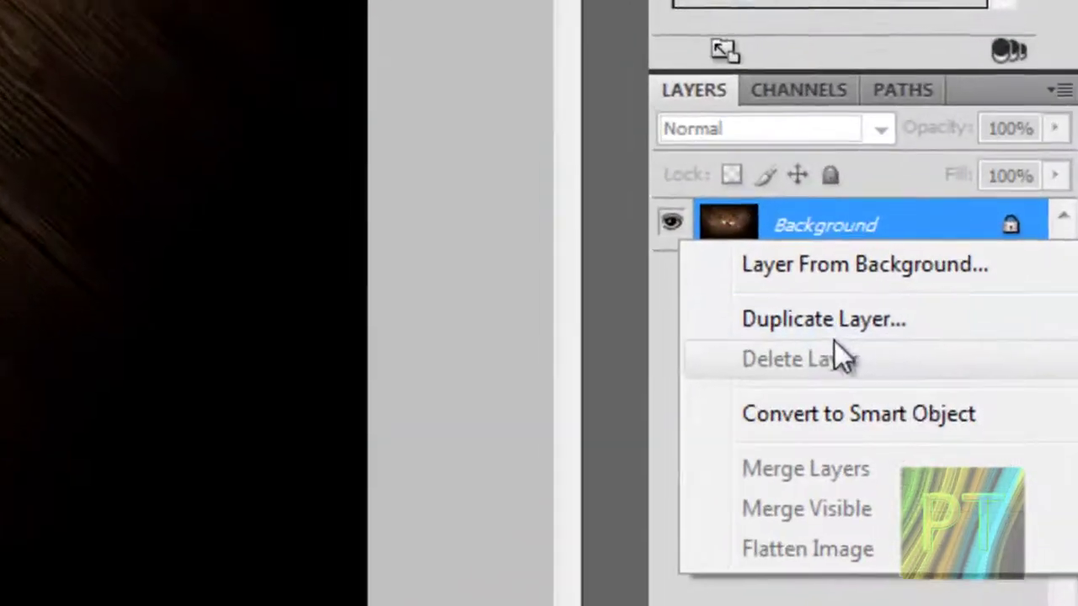
{"action": "left_click", "coordinate": [833, 327]}
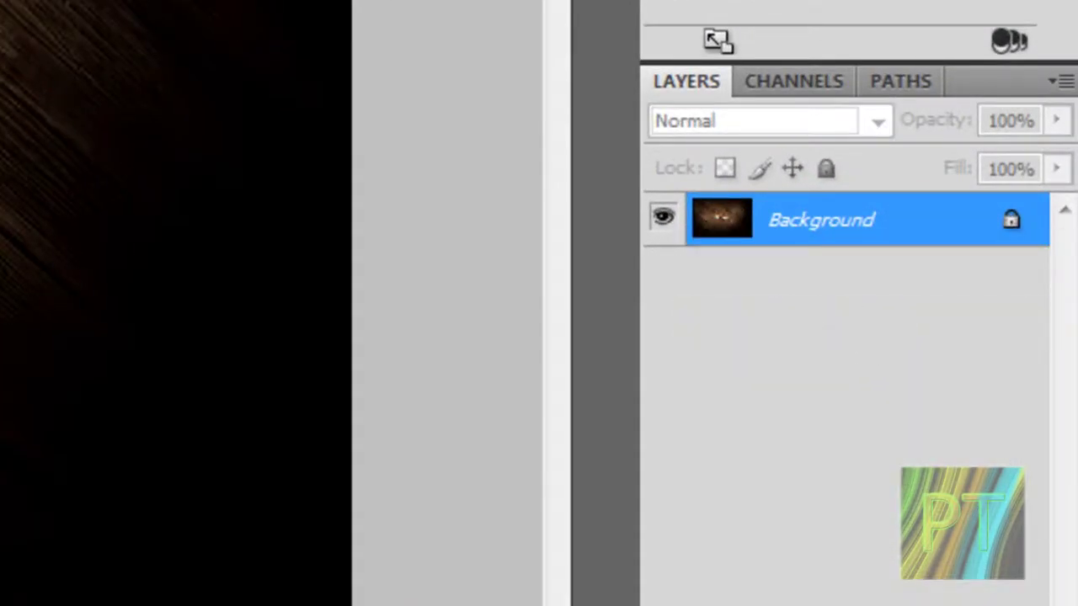
{"action": "key", "text": "Return"}
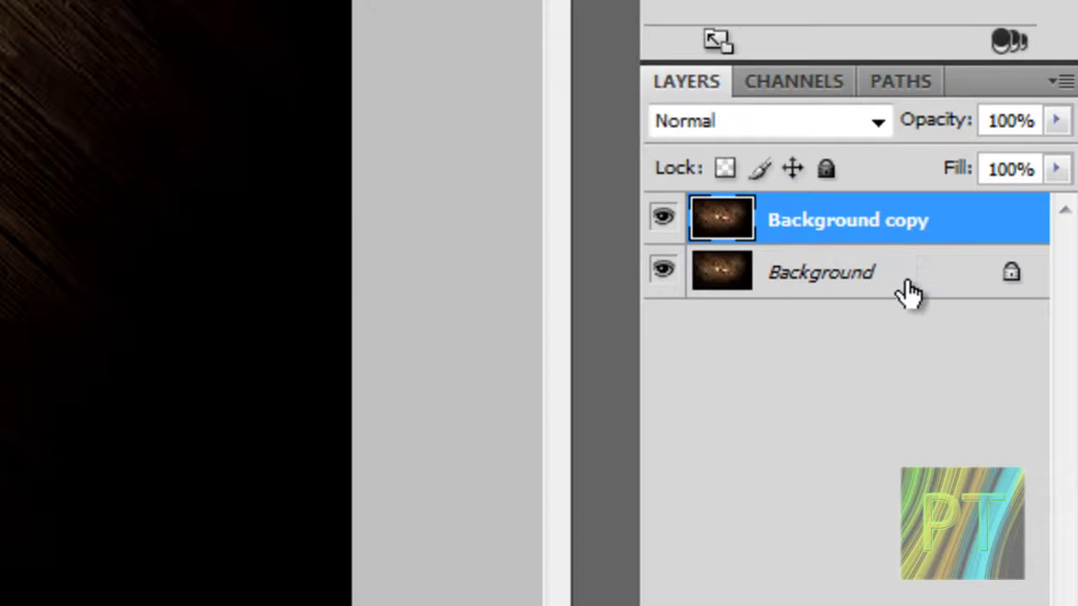
{"action": "left_click", "coordinate": [909, 292]}
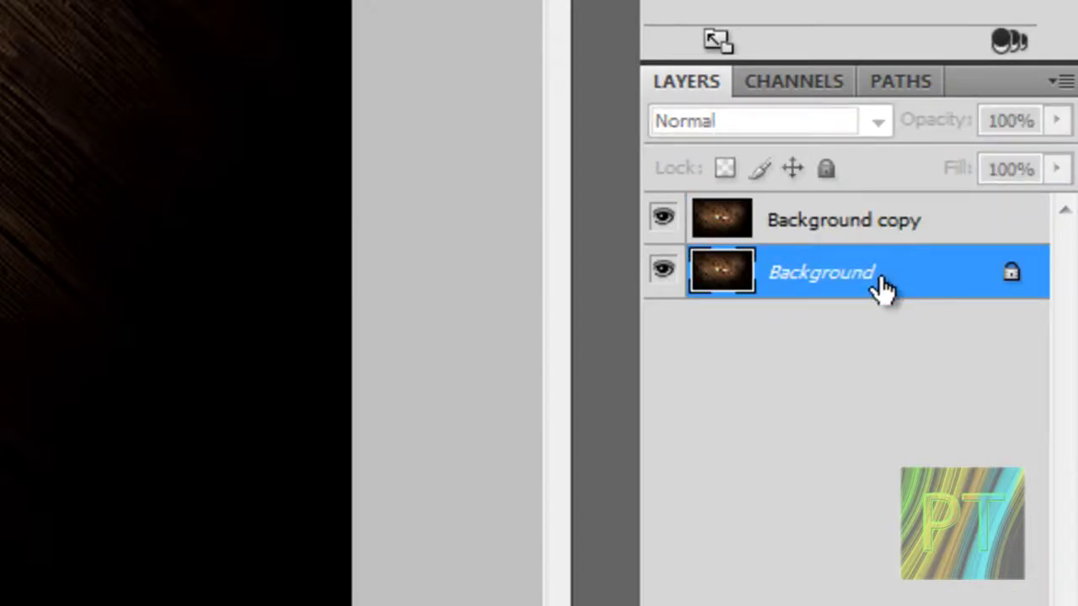
{"action": "right_click", "coordinate": [882, 283]}
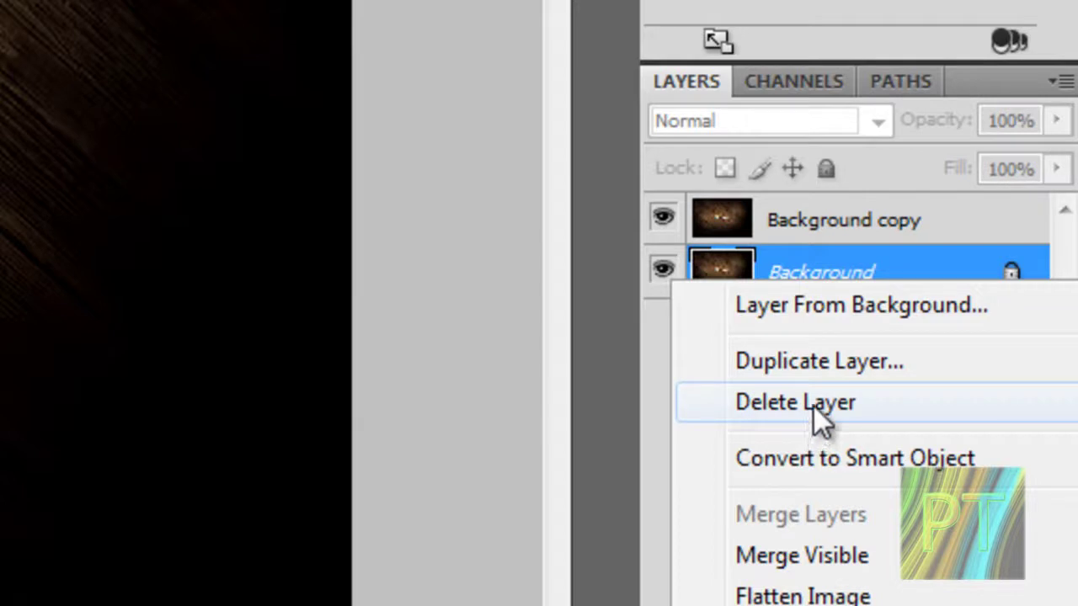
{"action": "left_click", "coordinate": [813, 406]}
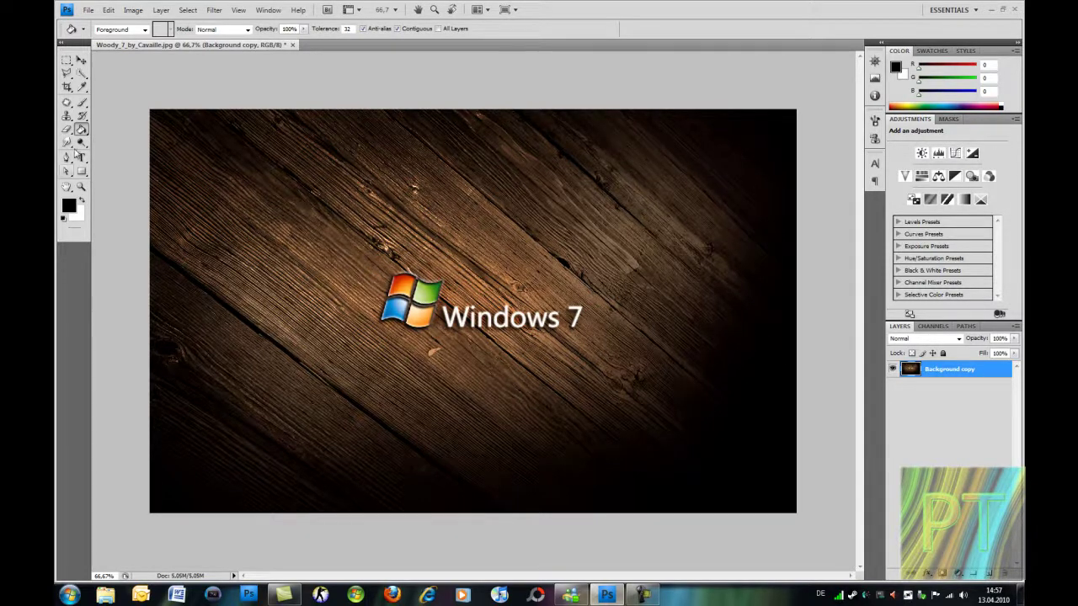
- Patch out the Windows 7 logo and text with clean nearby wood, then deselect
{"action": "right_click", "coordinate": [82, 129]}
{"action": "left_click", "coordinate": [134, 157]}
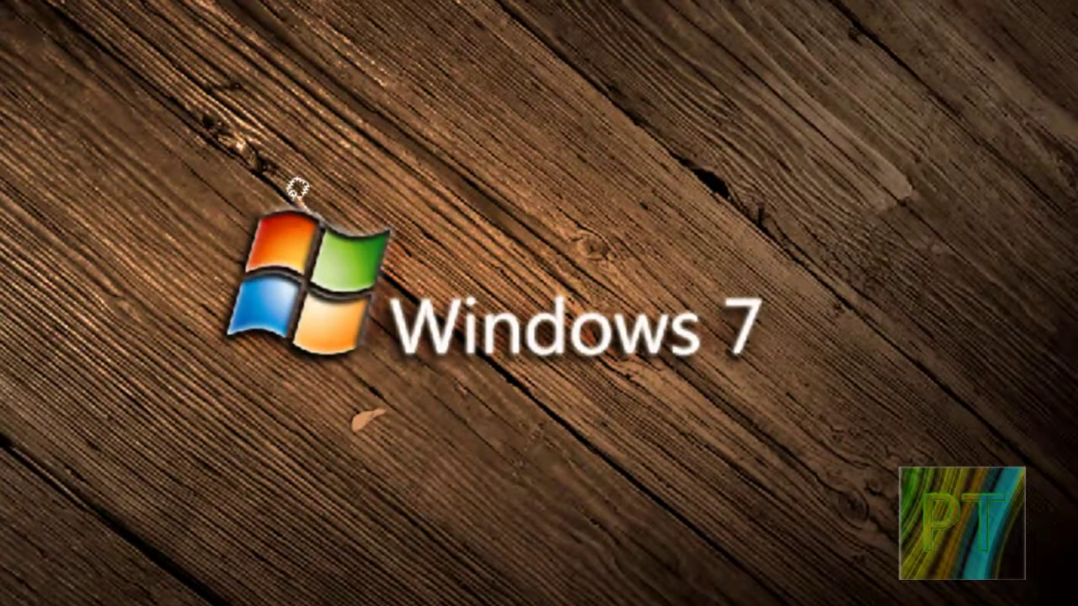
{"action": "mouse_move", "coordinate": [299, 188]}
{"action": "left_mouse_down"}
{"action": "mouse_move", "coordinate": [272, 177]}
{"action": "mouse_move", "coordinate": [217, 233]}
{"action": "mouse_move", "coordinate": [233, 289]}
{"action": "mouse_move", "coordinate": [223, 356]}
{"action": "mouse_move", "coordinate": [528, 378]}
{"action": "mouse_move", "coordinate": [782, 379]}
{"action": "mouse_move", "coordinate": [789, 244]}
{"action": "mouse_move", "coordinate": [457, 255]}
{"action": "mouse_move", "coordinate": [440, 272]}
{"action": "mouse_move", "coordinate": [388, 279]}
{"action": "mouse_move", "coordinate": [400, 228]}
{"action": "mouse_move", "coordinate": [391, 206]}
{"action": "mouse_move", "coordinate": [308, 183]}
{"action": "mouse_move", "coordinate": [298, 193]}
{"action": "left_mouse_up"}
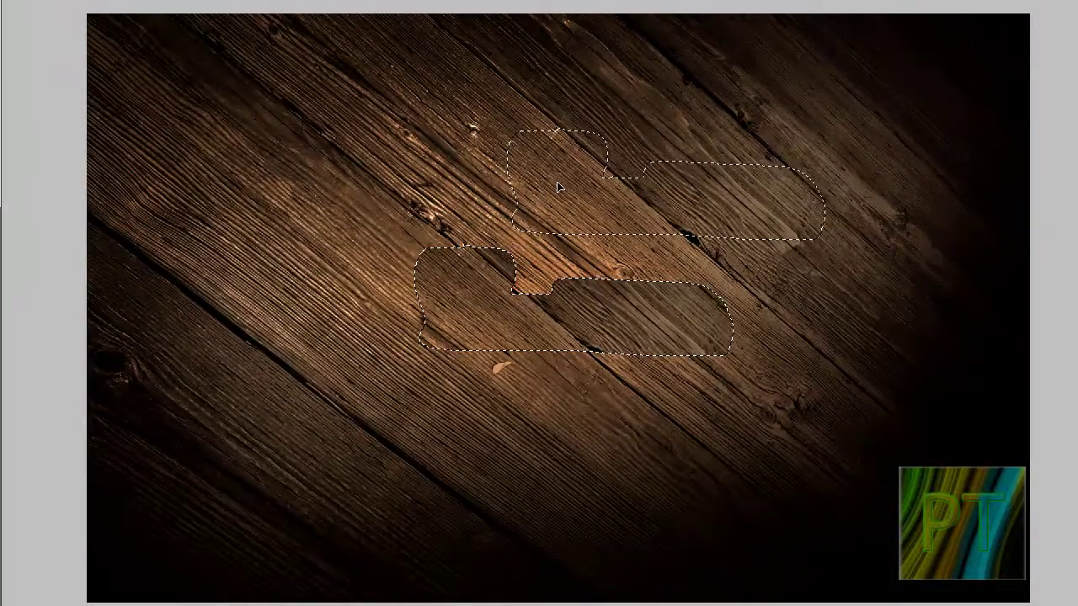
{"action": "left_click_drag", "start_coordinate": [557, 187], "coordinate": [568, 183]}
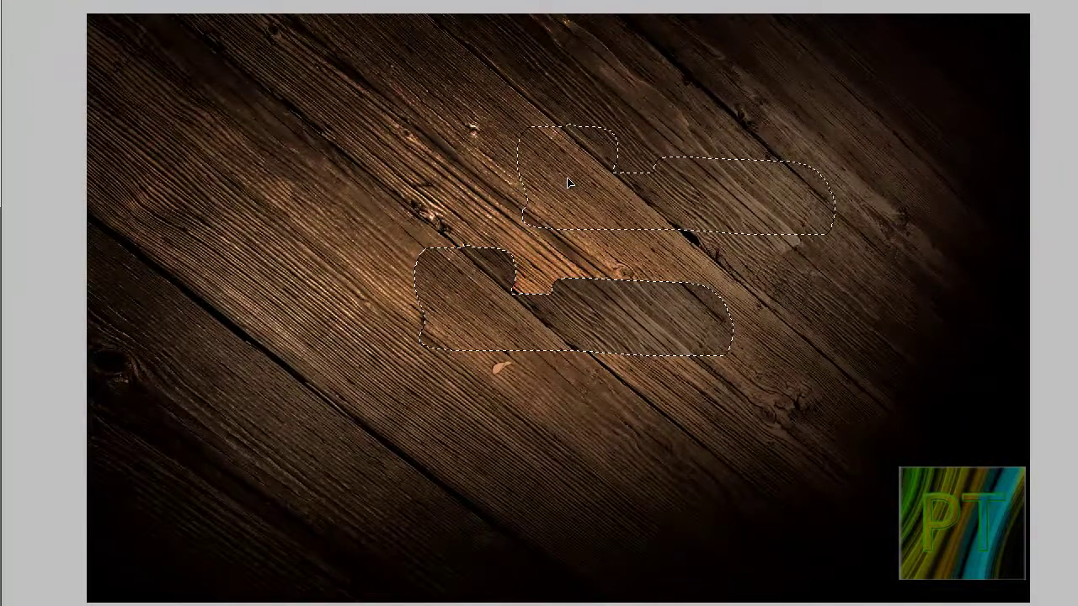
{"action": "key", "text": "ctrl+z"}
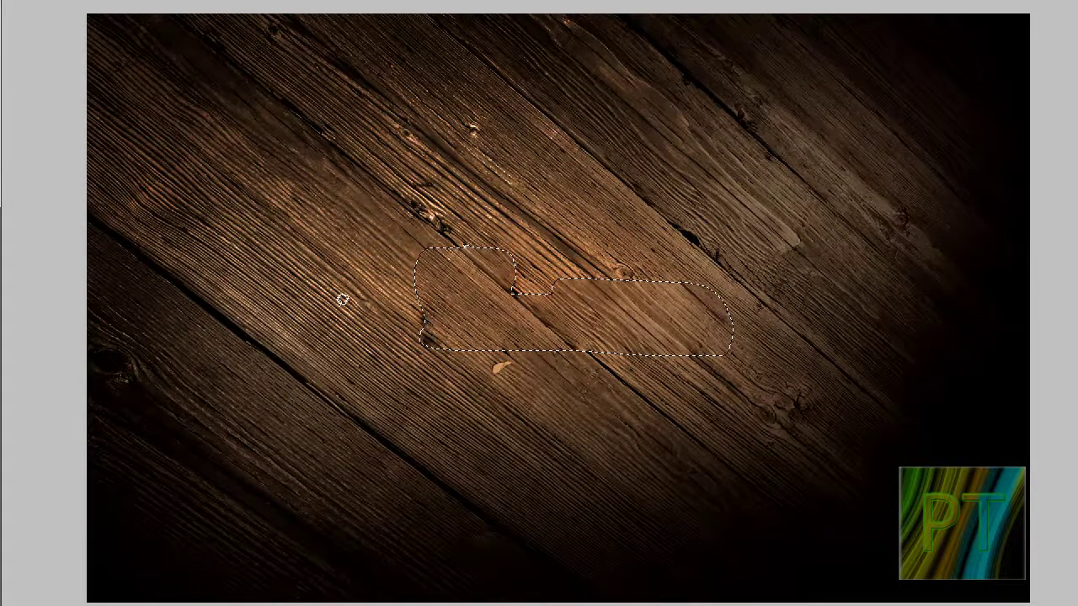
{"action": "key", "text": "ctrl+d"}
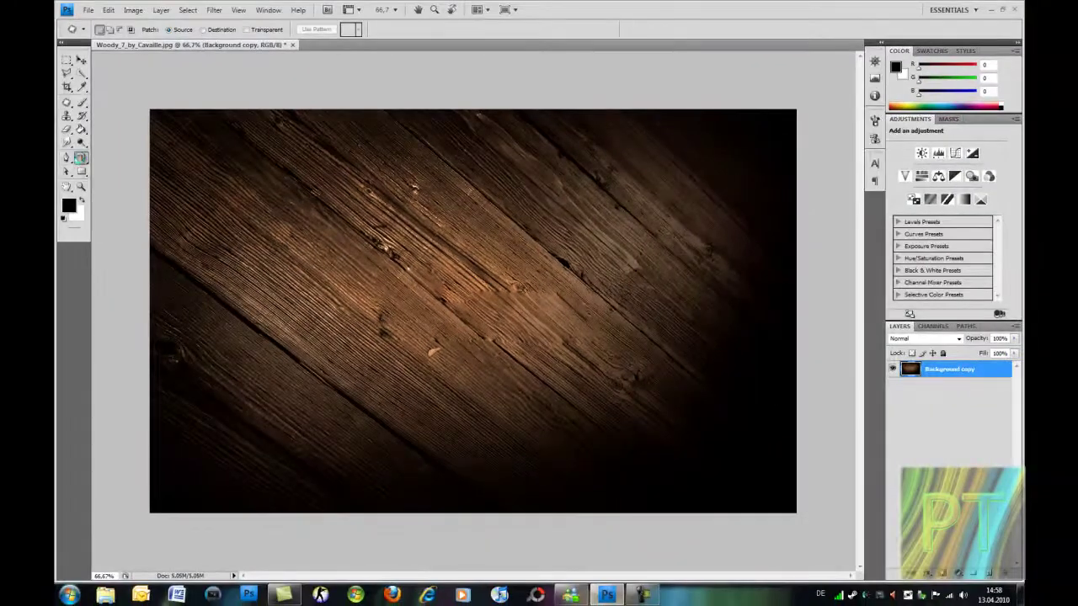
- Add a text layer reading 'PT' near the image centre
{"action": "left_click", "coordinate": [80, 158]}
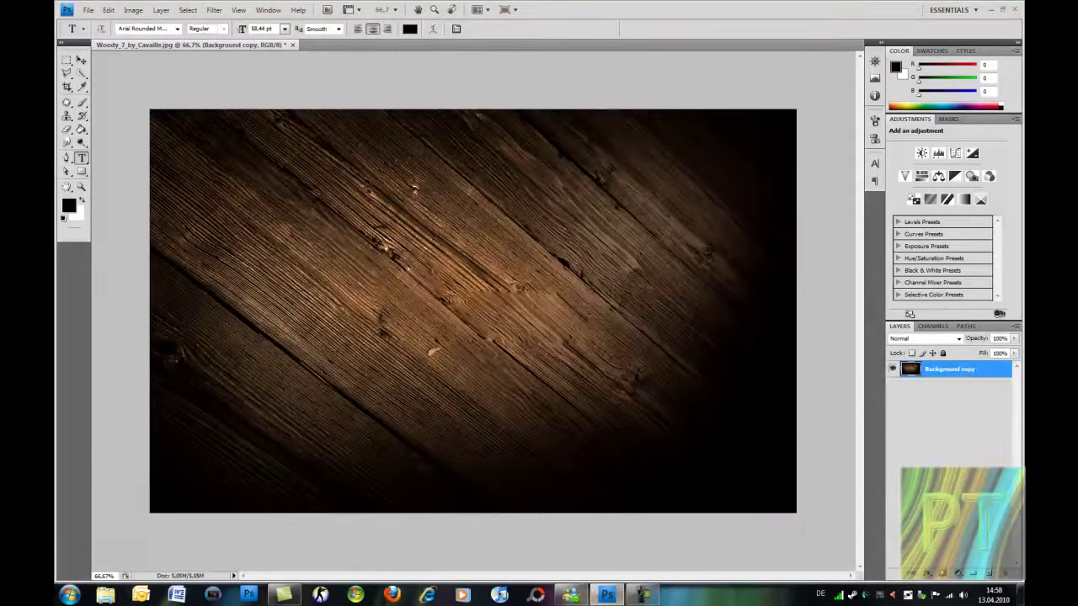
{"action": "left_click", "coordinate": [444, 299]}
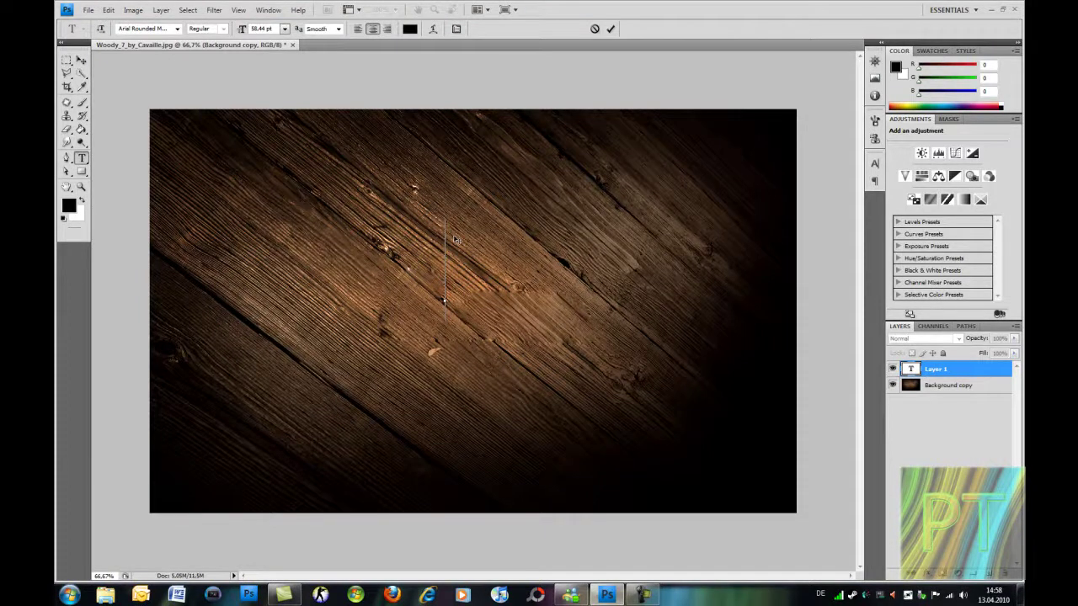
{"action": "type", "text": "PT"}
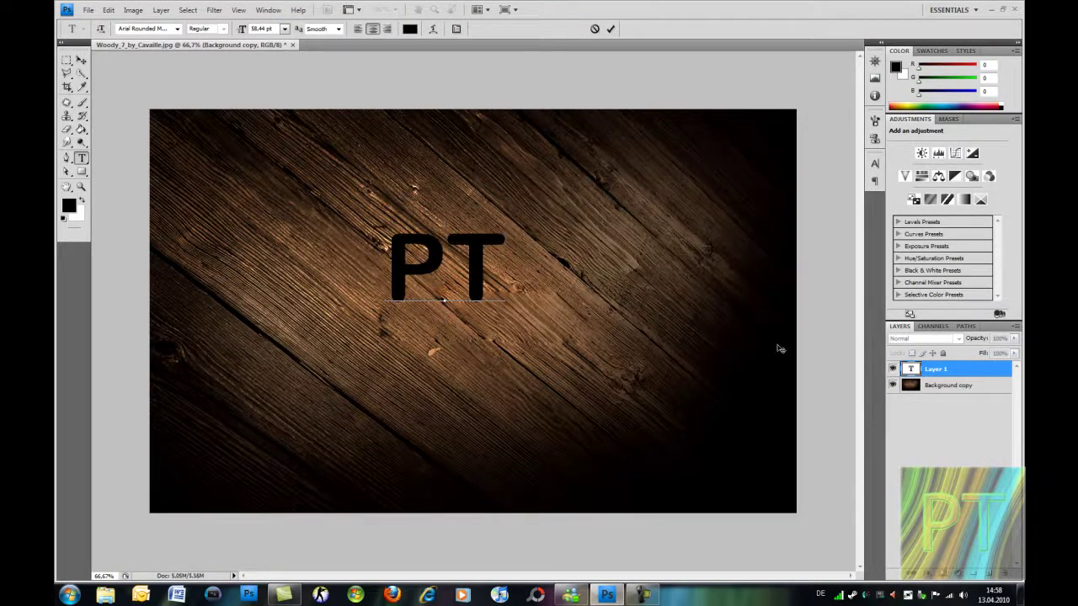
{"action": "left_click", "coordinate": [966, 376]}
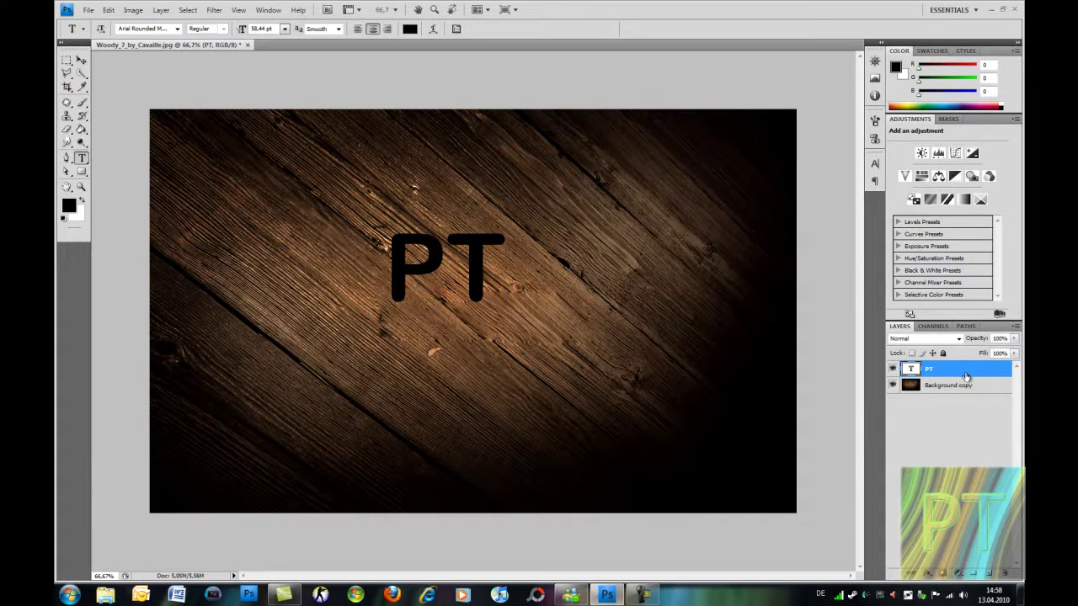
- Scale the PT text to about 246% and move it down-left into place
{"action": "key", "text": "ctrl+t"}
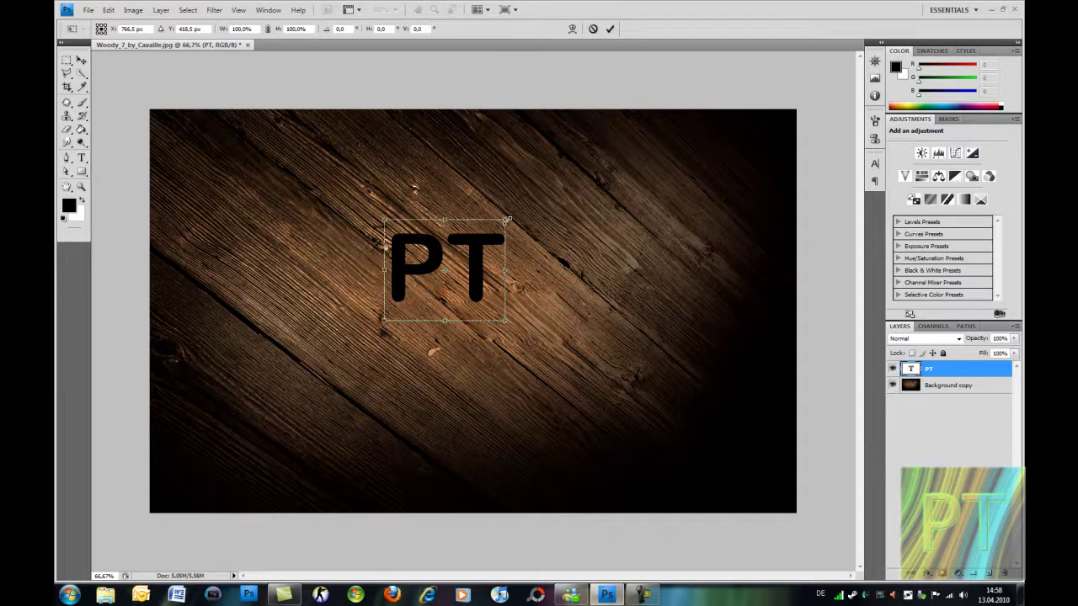
{"action": "left_click_drag", "start_coordinate": [508, 220], "coordinate": [685, 70]}
{"action": "left_click_drag", "start_coordinate": [545, 175], "coordinate": [506, 287]}
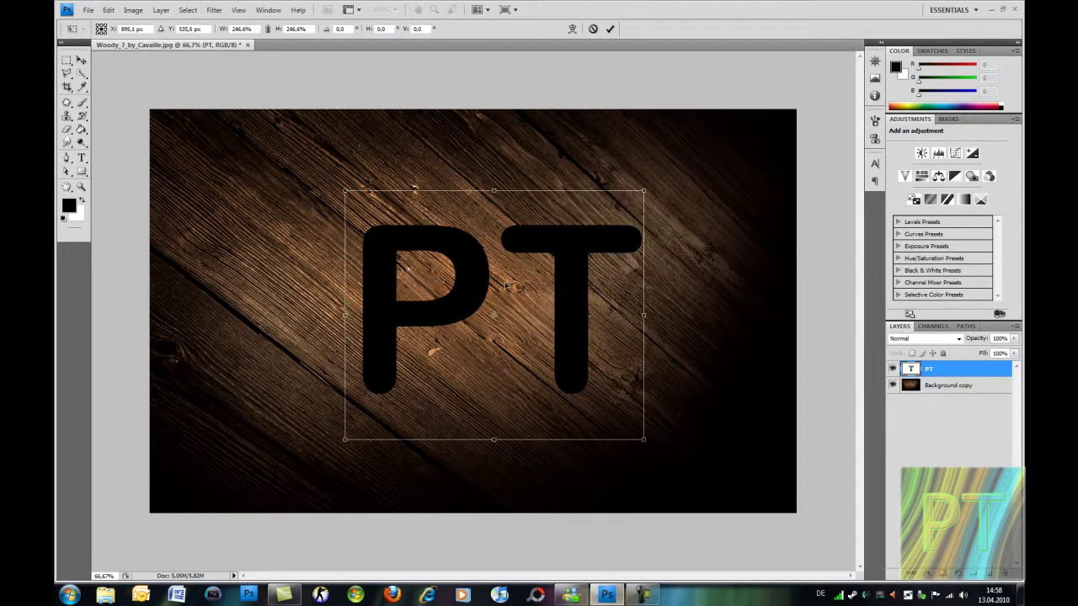
{"action": "key", "text": "Return"}
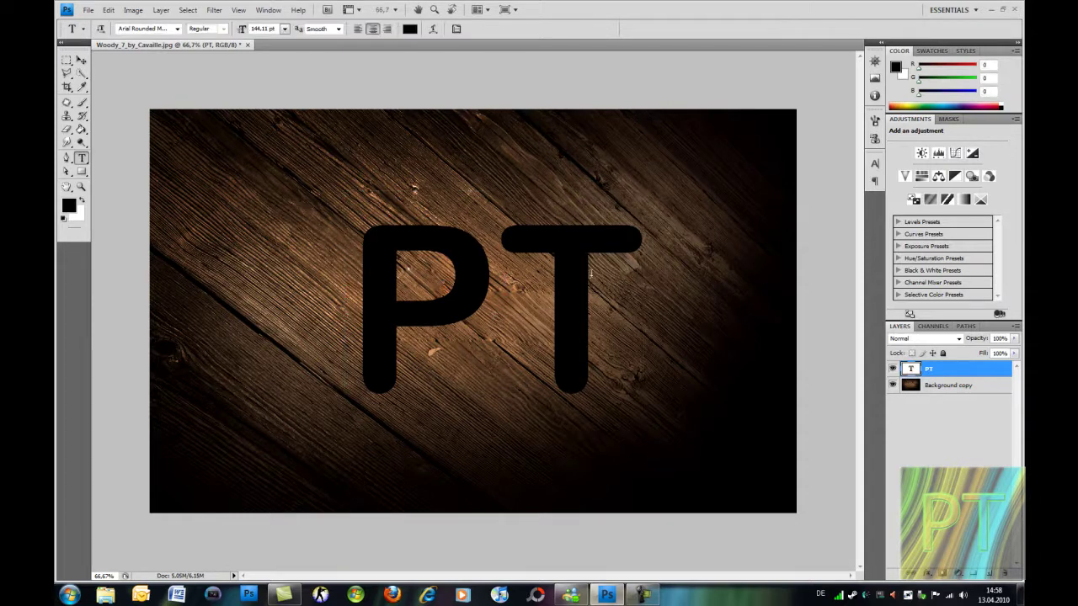
- Open the Layer Style dialog for the PT text layer
{"action": "right_click", "coordinate": [952, 367]}
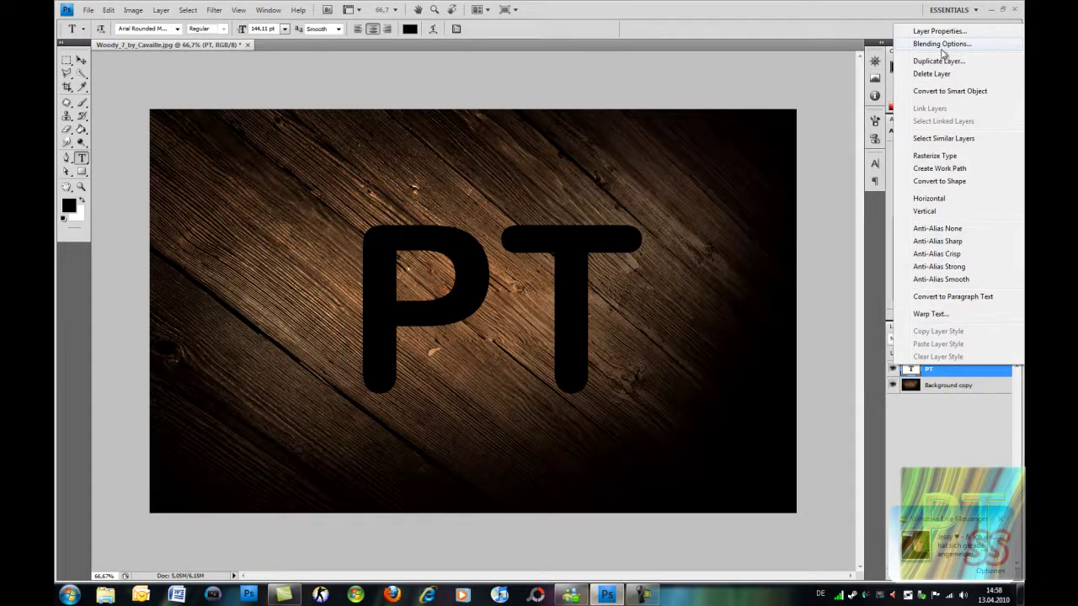
{"action": "left_click", "coordinate": [977, 370]}
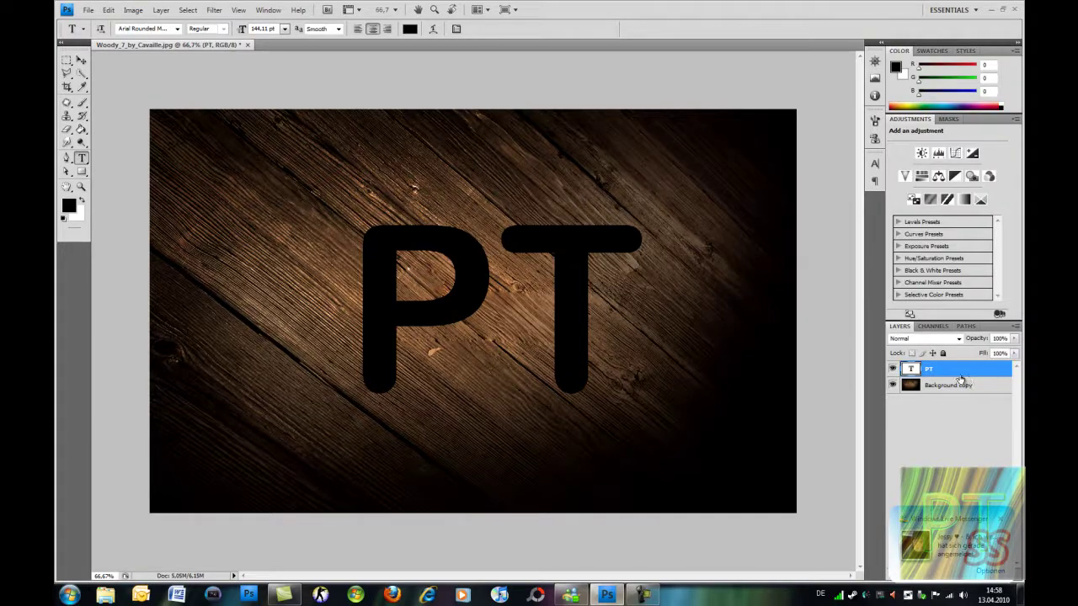
{"action": "double_click", "coordinate": [960, 374]}
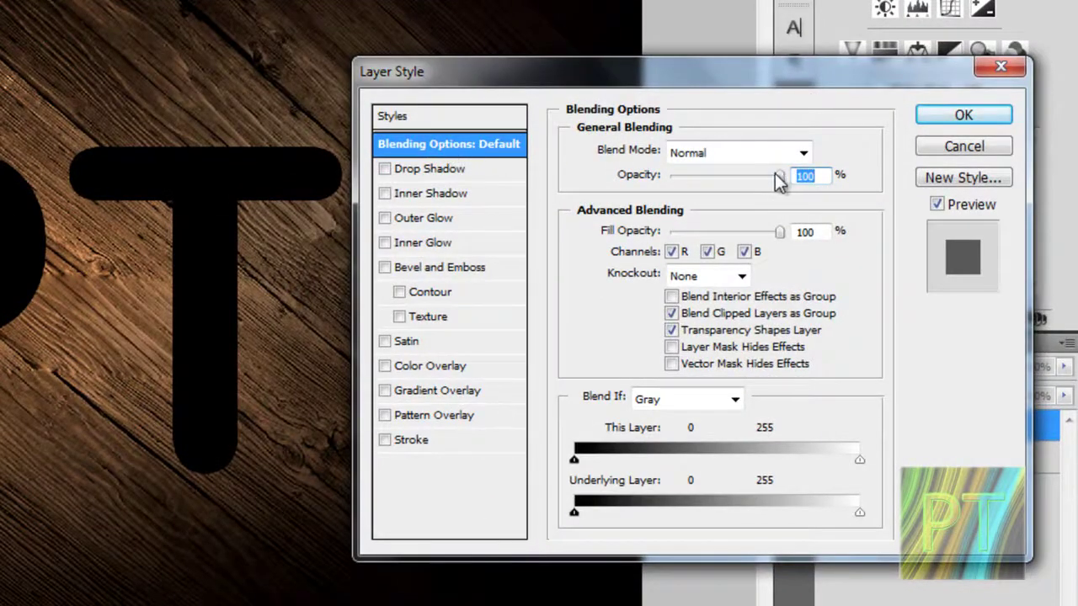
- Preview opacity and blend modes like Overlay, then keep Normal blending at 100%
{"action": "mouse_move", "coordinate": [777, 177]}
{"action": "left_mouse_down"}
{"action": "mouse_move", "coordinate": [640, 185]}
{"action": "mouse_move", "coordinate": [804, 176]}
{"action": "left_mouse_up"}
{"action": "left_click", "coordinate": [802, 152]}
{"action": "left_click", "coordinate": [707, 444]}
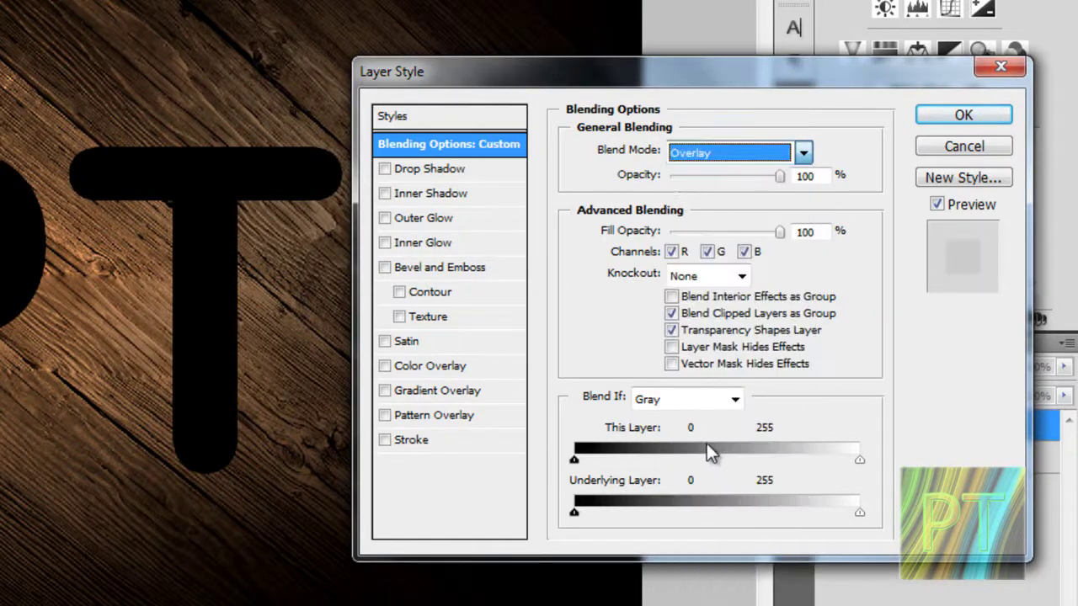
{"action": "key", "text": "Down"}
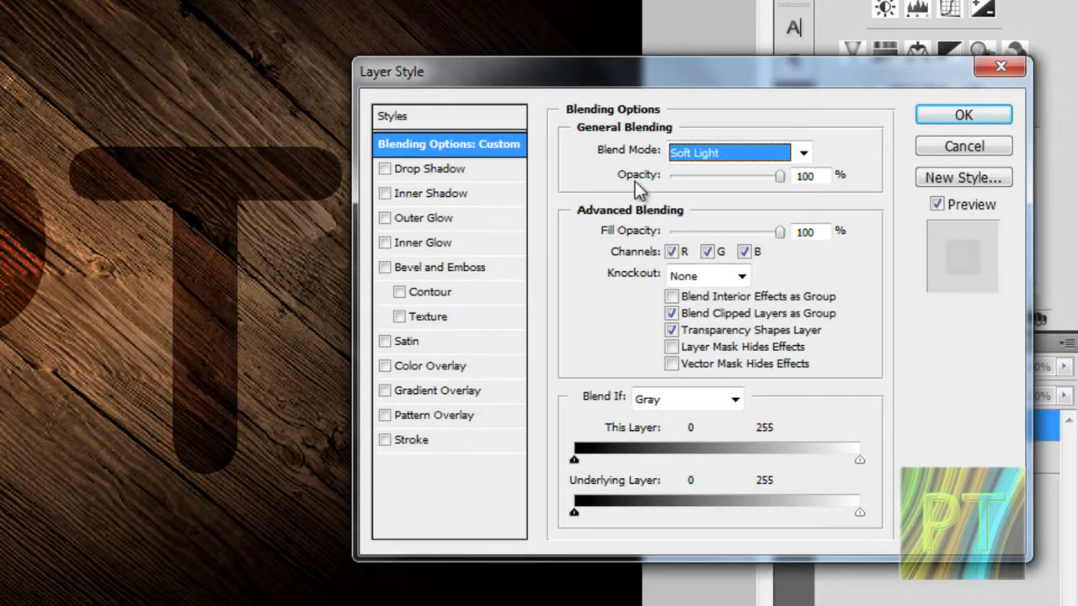
{"action": "key", "text": "Down"}
{"action": "key", "text": "Down"}
{"action": "key", "text": "Down"}
{"action": "key", "text": "Down"}
{"action": "key", "text": "Down"}
{"action": "key", "text": "Down"}
{"action": "key", "text": "Down"}
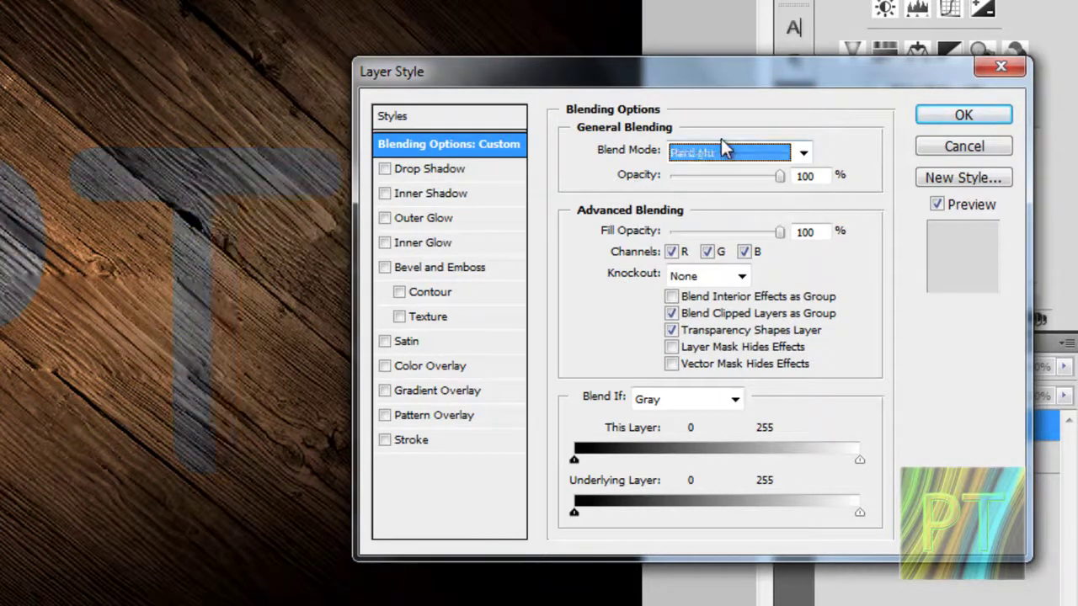
{"action": "key", "text": "Down"}
{"action": "key", "text": "Up"}
{"action": "key", "text": "Up"}
{"action": "key", "text": "Up"}
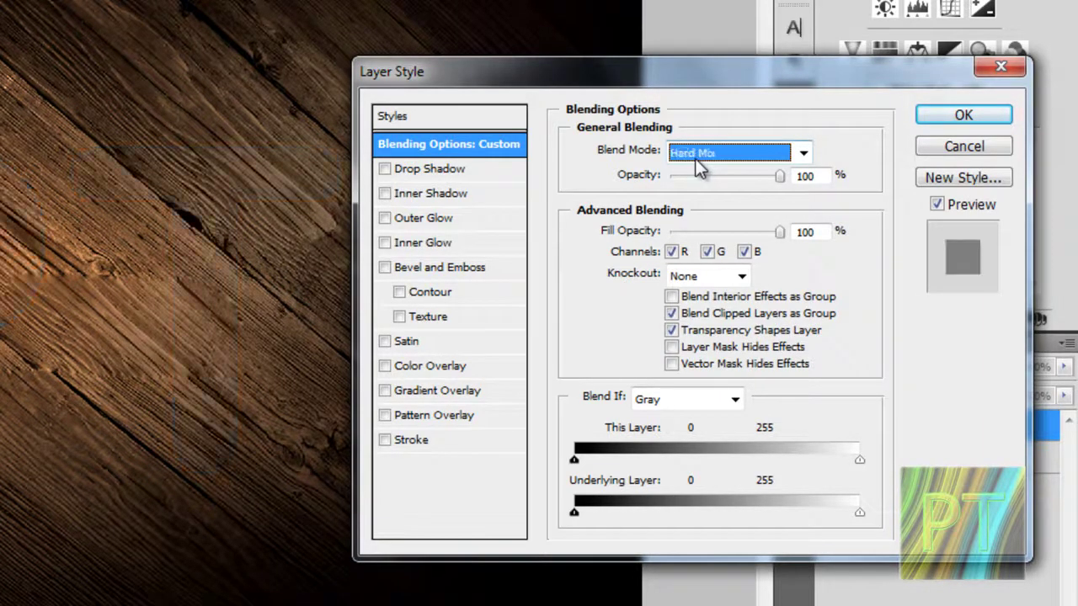
{"action": "key", "text": "Up"}
{"action": "key", "text": "Up"}
{"action": "key", "text": "Up"}
{"action": "key", "text": "Up"}
{"action": "key", "text": "Up"}
{"action": "key", "text": "Up"}
{"action": "key", "text": "Up"}
{"action": "key", "text": "Up"}
{"action": "key", "text": "Up"}
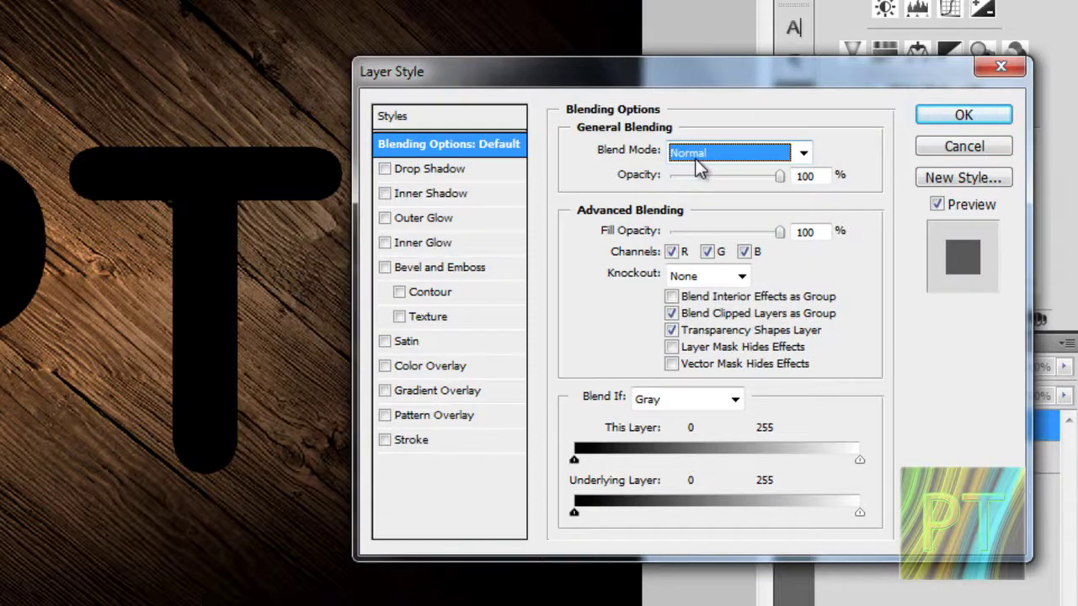
{"action": "left_click", "coordinate": [767, 158]}
- Enable Inner Shadow at a 120° angle with Normal blend mode
{"action": "left_click", "coordinate": [418, 200]}
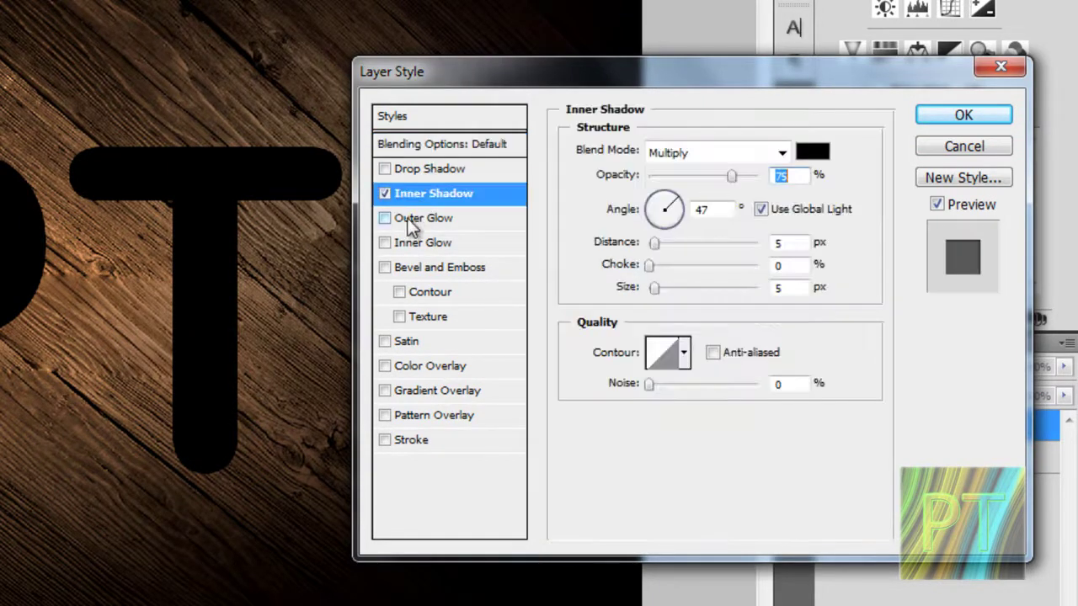
{"action": "key", "text": "Tab"}
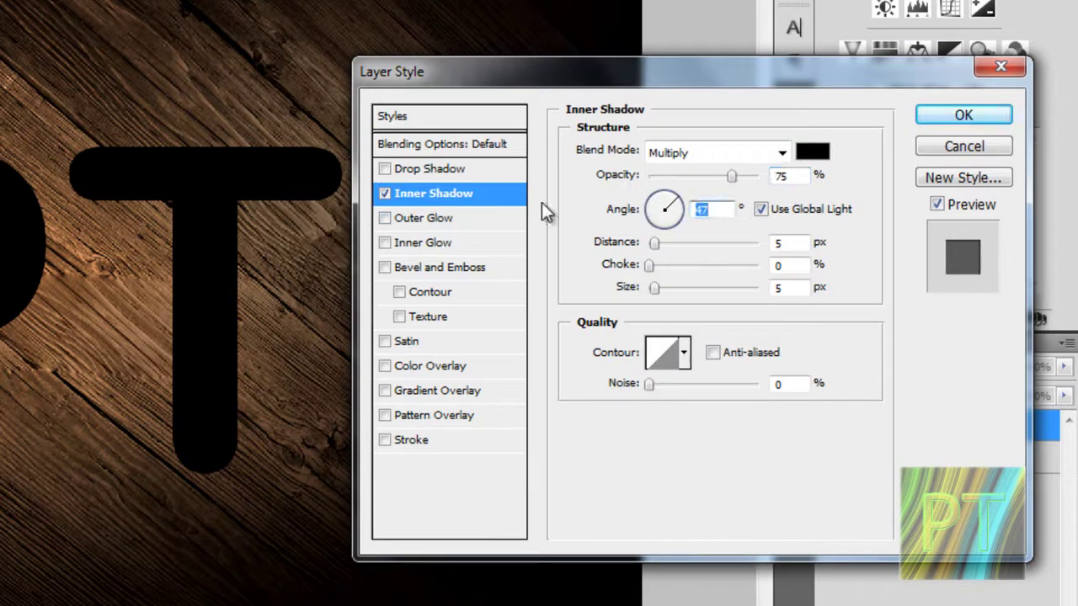
{"action": "type", "text": "120"}
{"action": "left_click", "coordinate": [751, 153]}
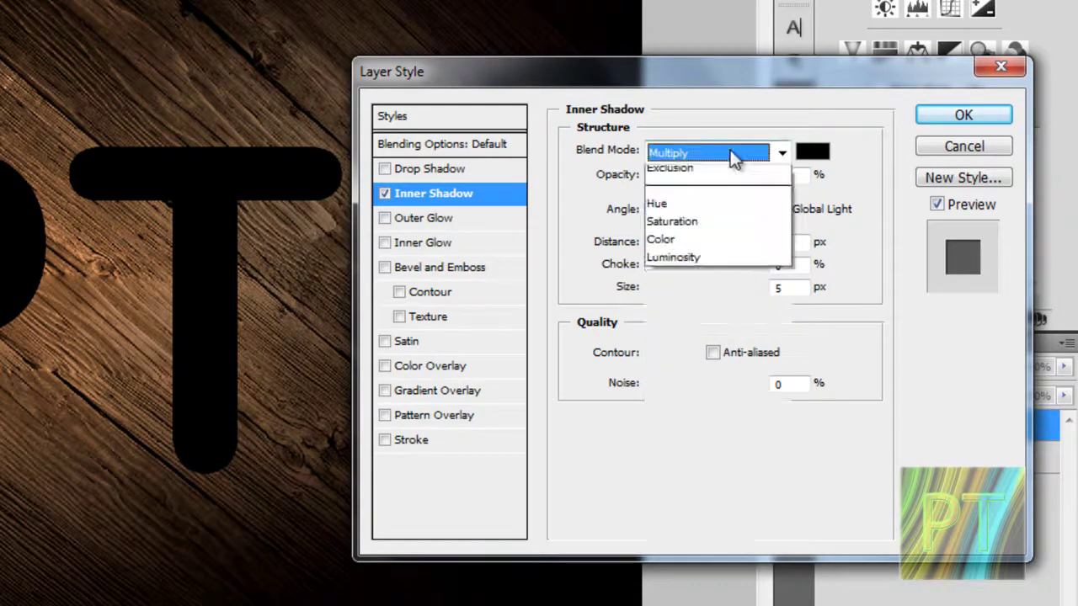
{"action": "left_click", "coordinate": [696, 174]}
- Make the inner shadow medium brown at 100% opacity and 15 px size
{"action": "left_click", "coordinate": [814, 151]}
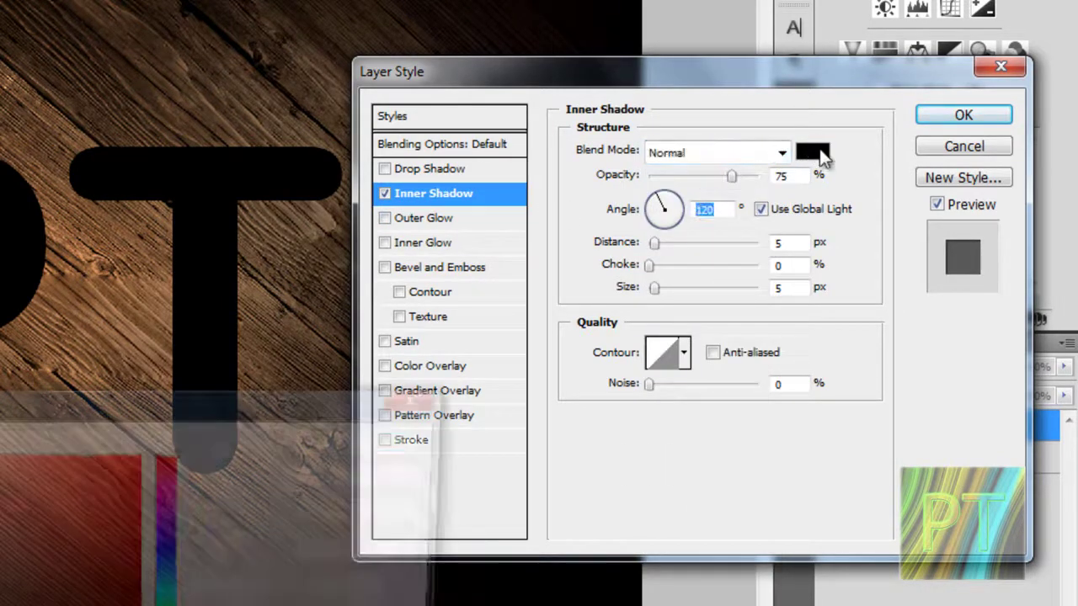
{"action": "left_click", "coordinate": [16, 145]}
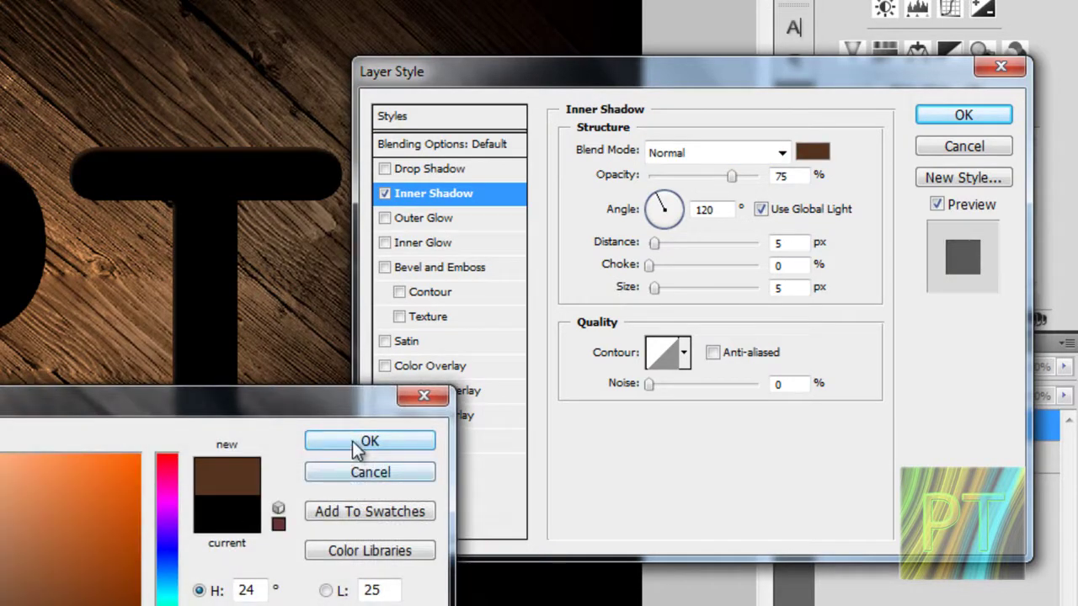
{"action": "left_click_drag", "start_coordinate": [99, 540], "coordinate": [44, 595]}
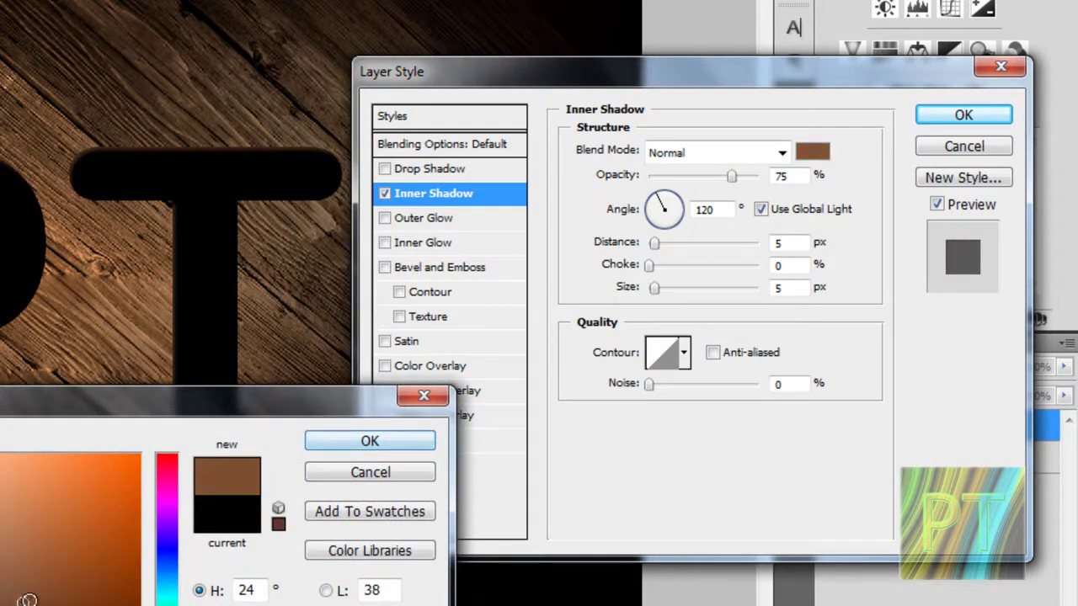
{"action": "left_click", "coordinate": [364, 440]}
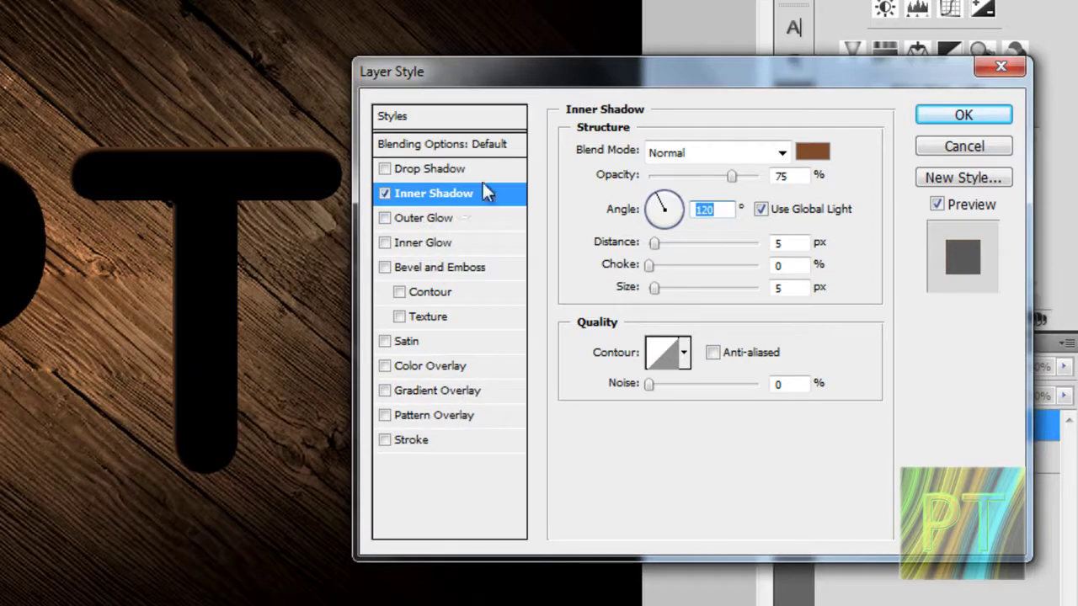
{"action": "left_click_drag", "start_coordinate": [732, 175], "coordinate": [850, 189]}
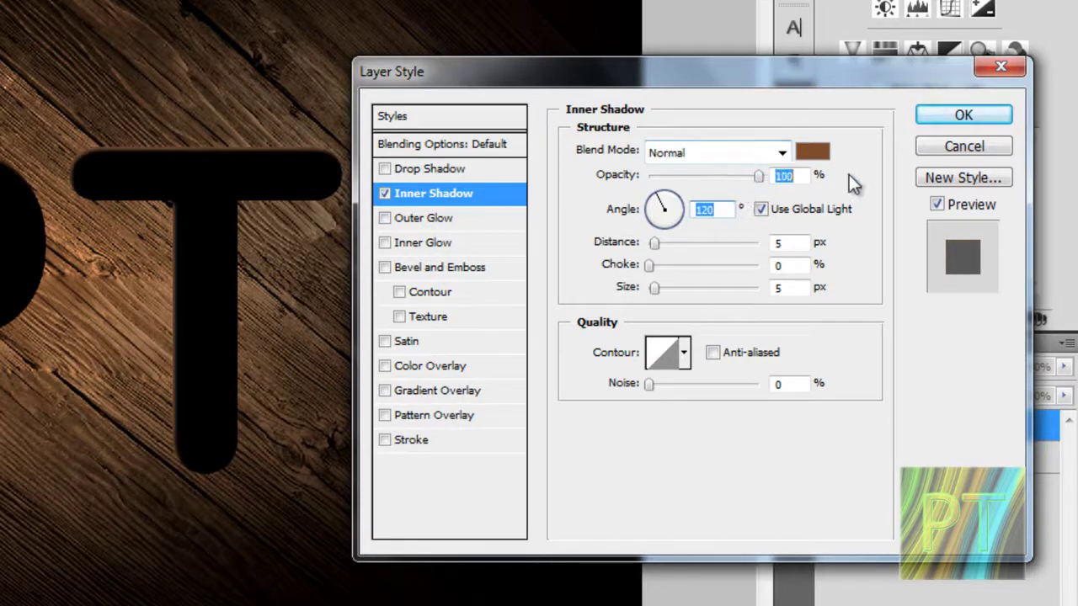
{"action": "double_click", "coordinate": [778, 288]}
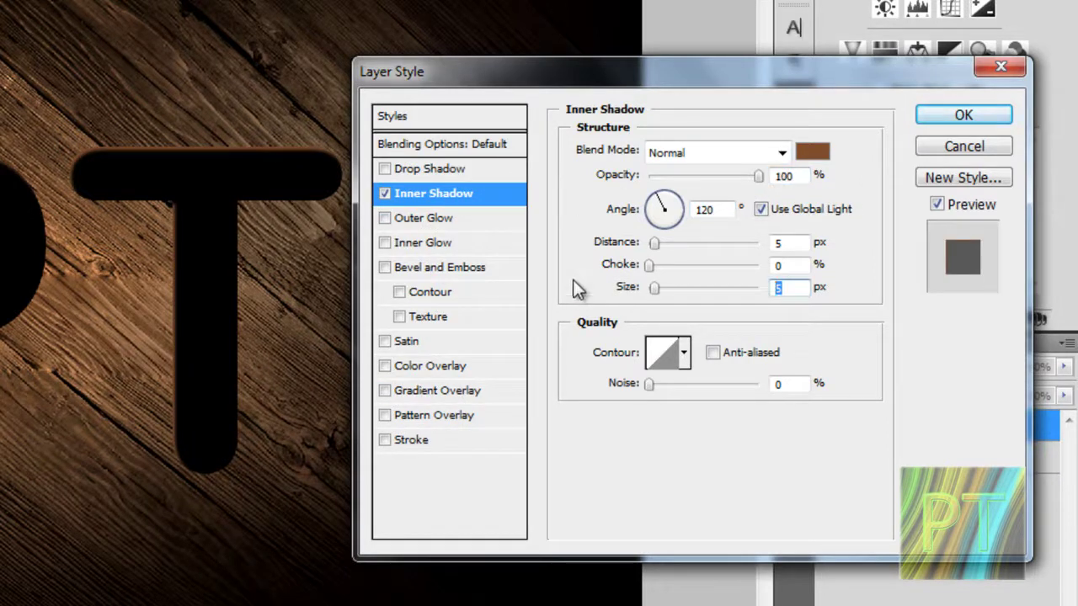
{"action": "type", "text": "15"}
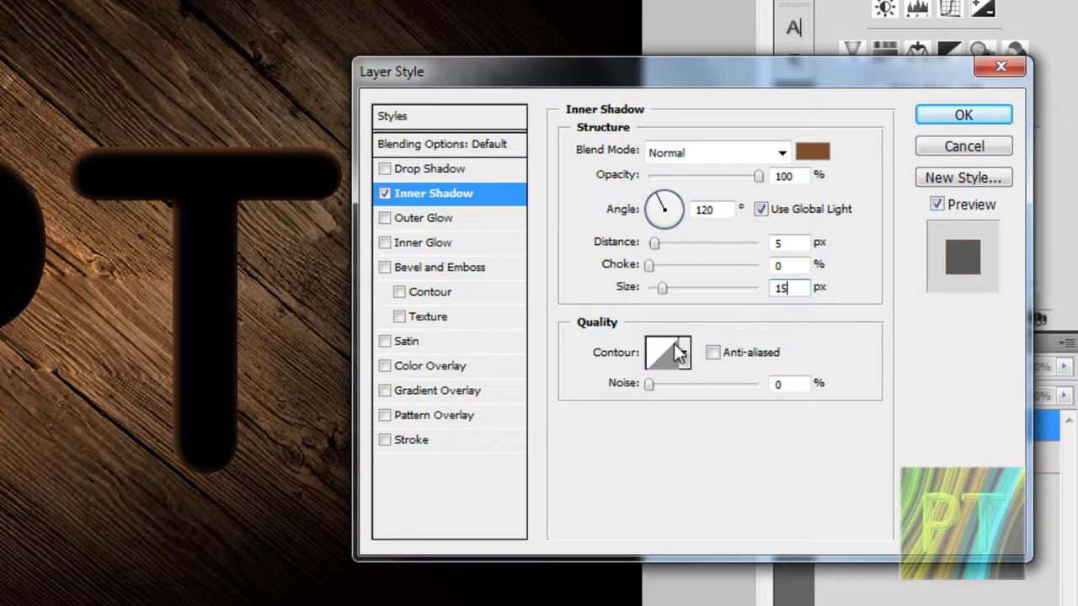
- Enable Outer Glow with Normal blend, Softer technique and 15 px size
{"action": "left_click", "coordinate": [389, 218]}
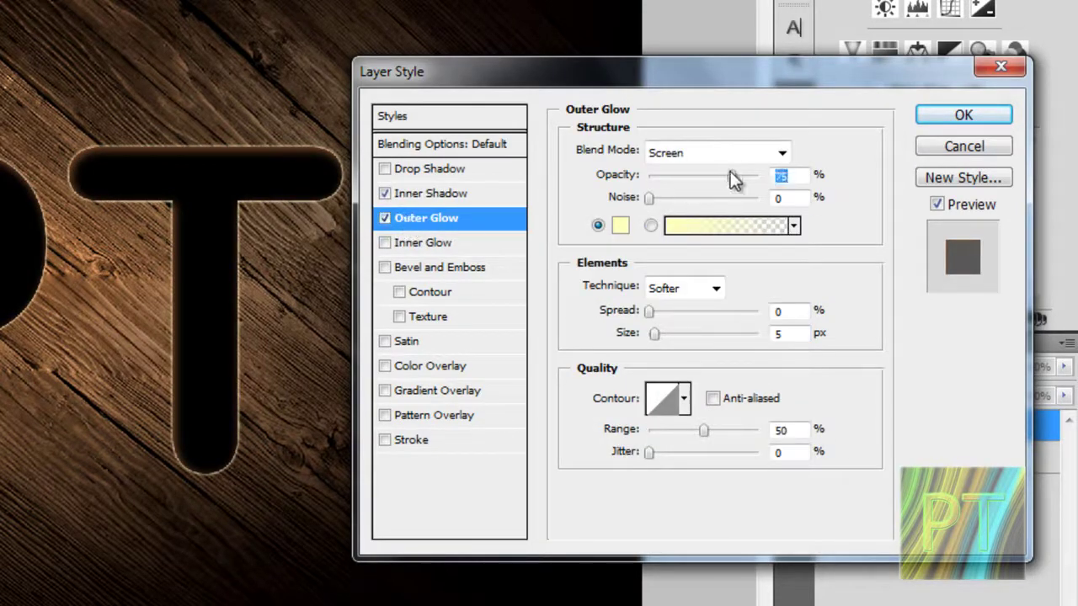
{"action": "left_click", "coordinate": [781, 152]}
{"action": "left_click", "coordinate": [718, 176]}
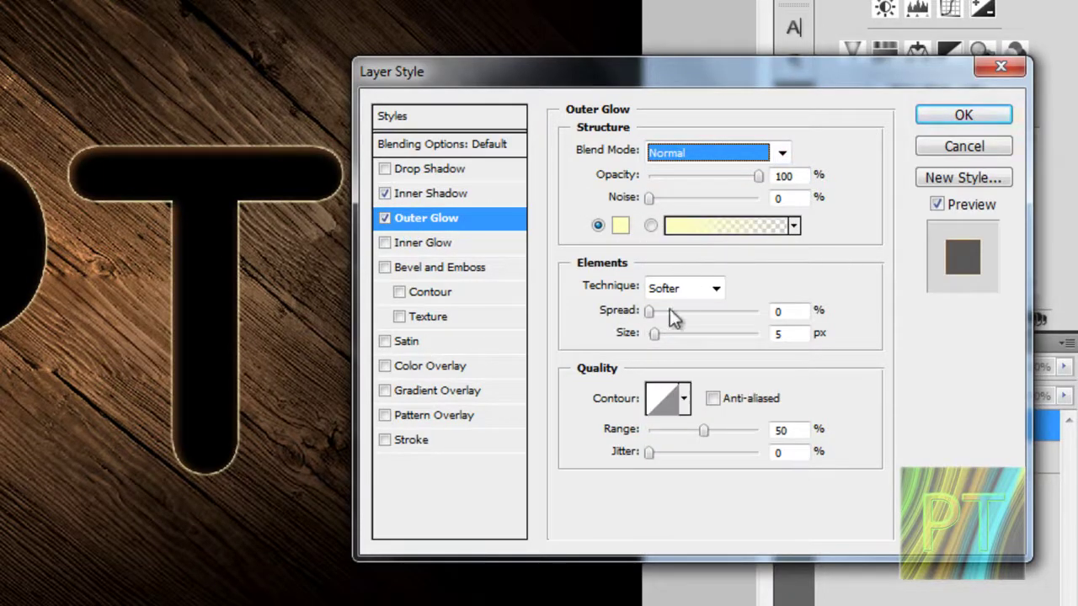
{"action": "left_click", "coordinate": [684, 290]}
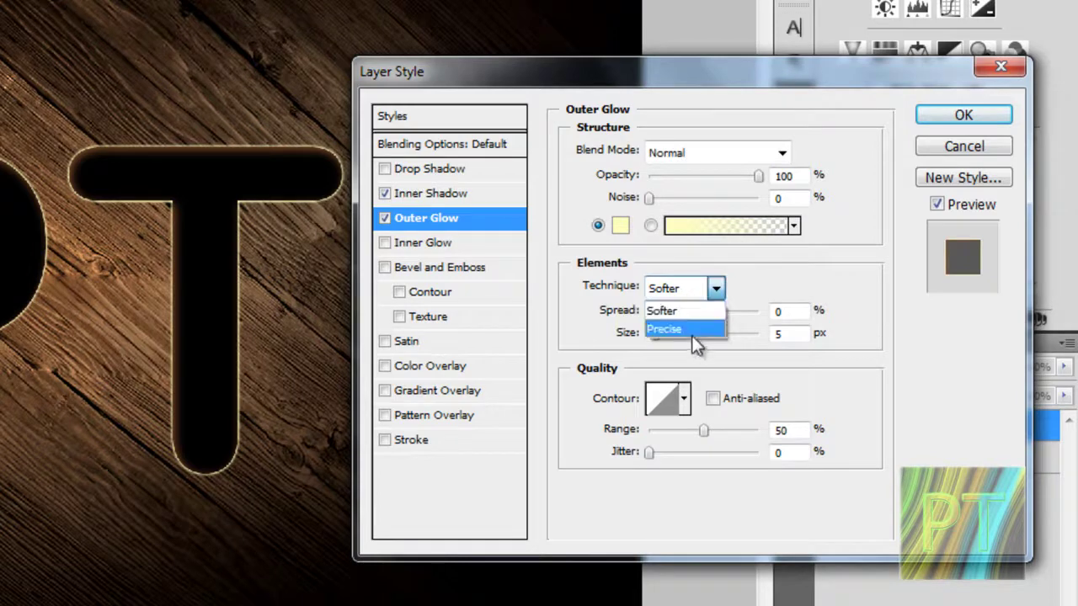
{"action": "left_click", "coordinate": [691, 332]}
{"action": "left_click", "coordinate": [683, 295]}
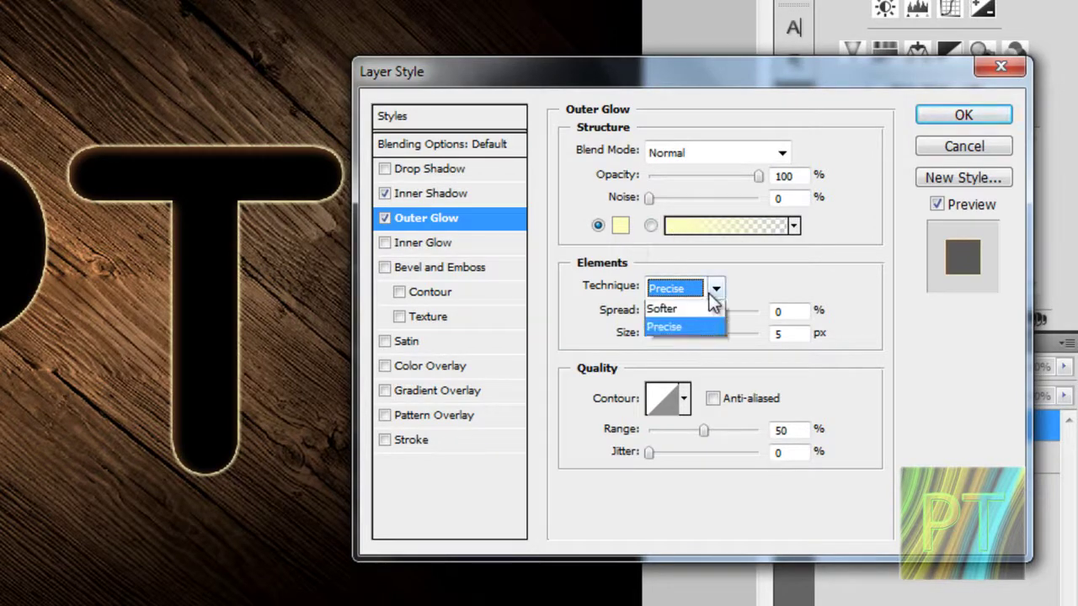
{"action": "left_click", "coordinate": [687, 311]}
{"action": "left_click", "coordinate": [790, 335]}
{"action": "double_click", "coordinate": [783, 334]}
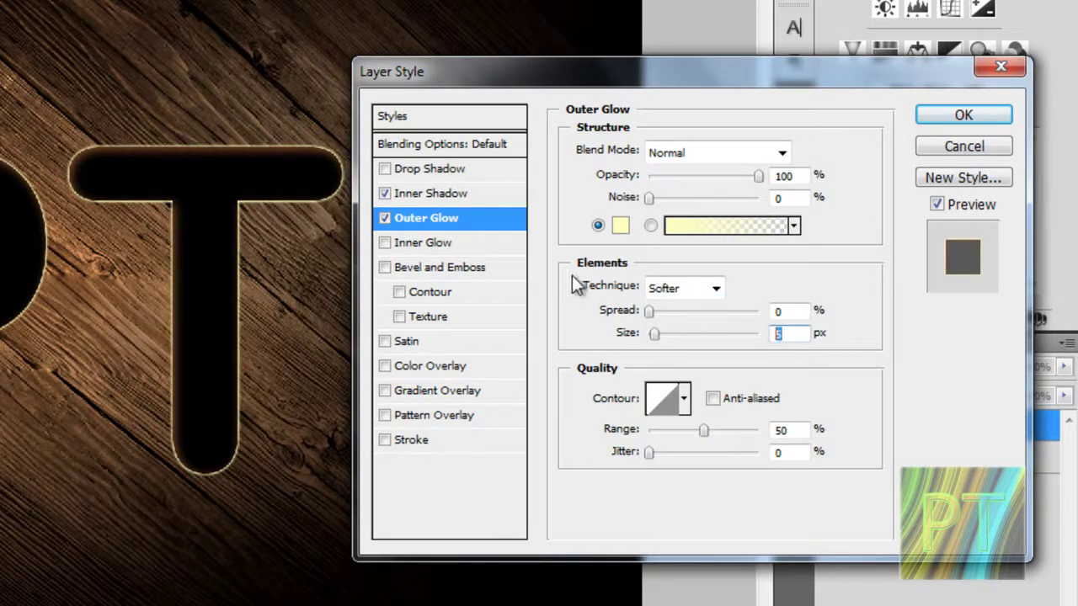
{"action": "type", "text": "15"}
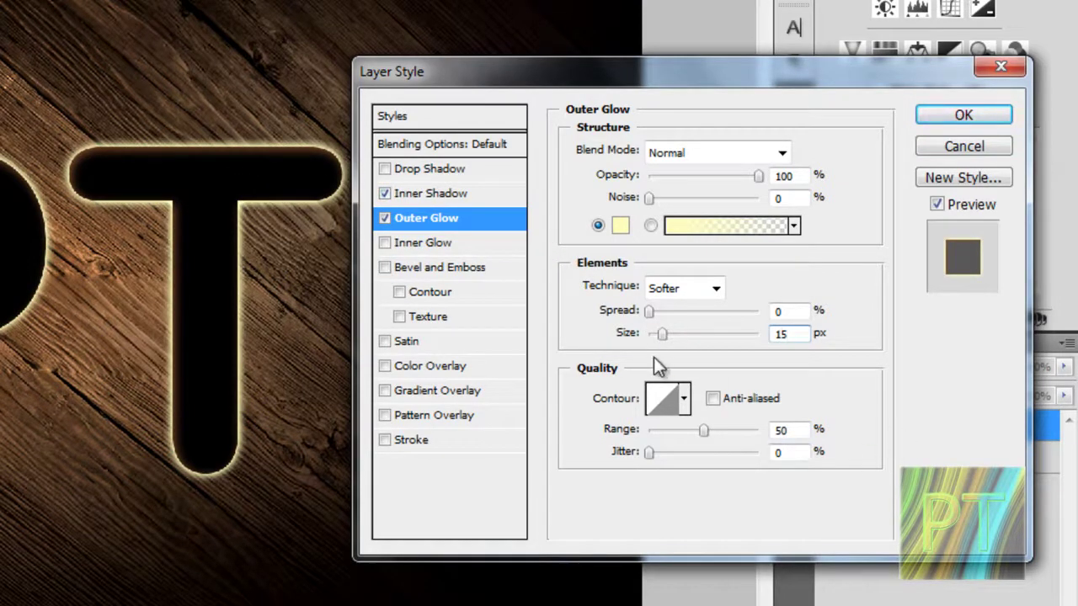
- Enable Bevel and Emboss with a rounded Contour, leaving Inner Glow and Stroke off
{"action": "left_click", "coordinate": [417, 243]}
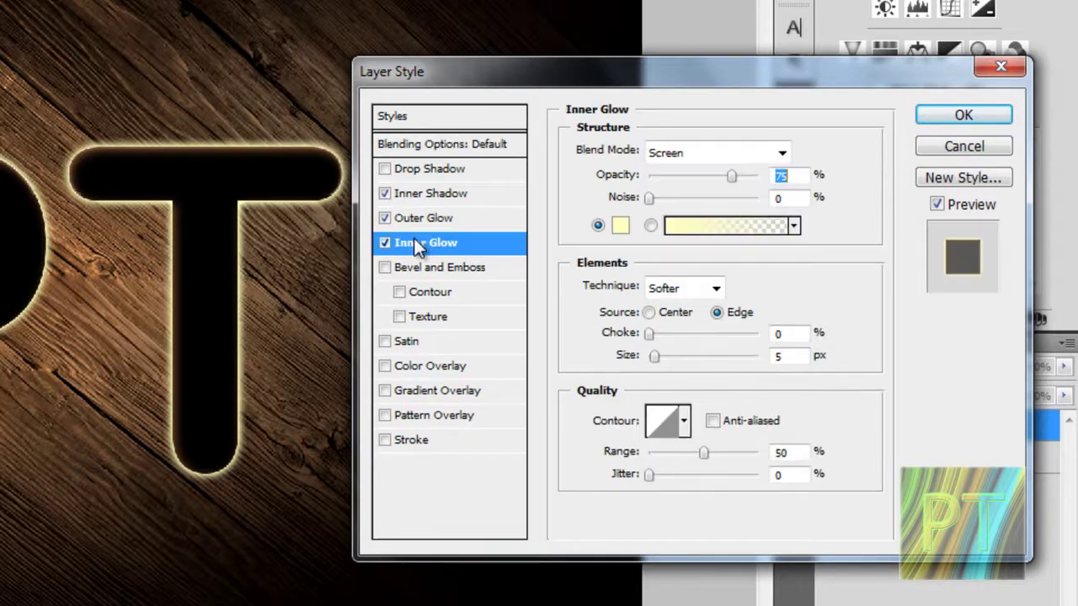
{"action": "left_click", "coordinate": [383, 243]}
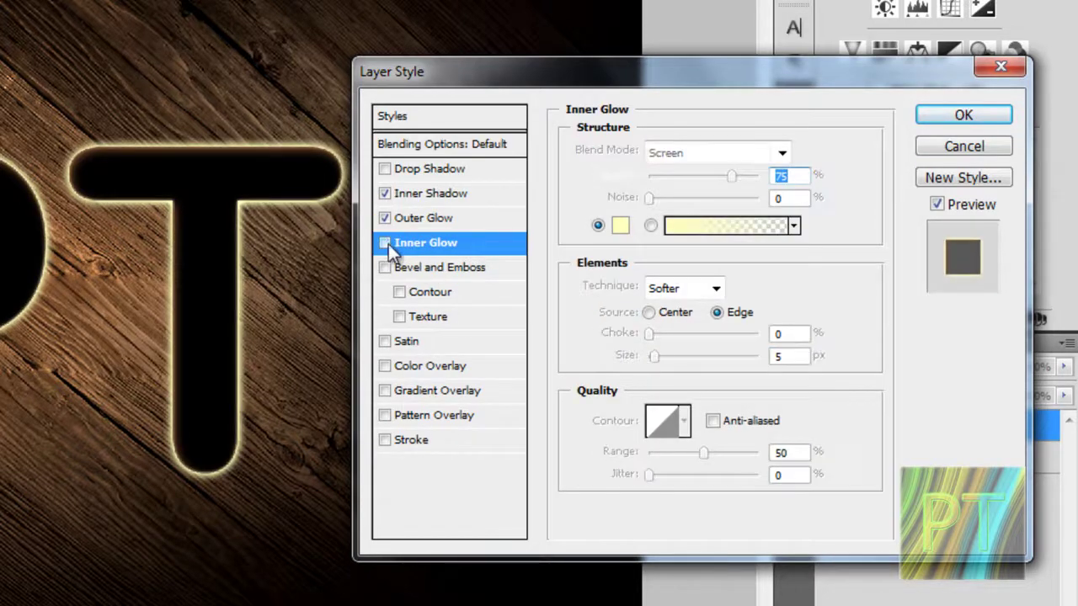
{"action": "left_click", "coordinate": [416, 293]}
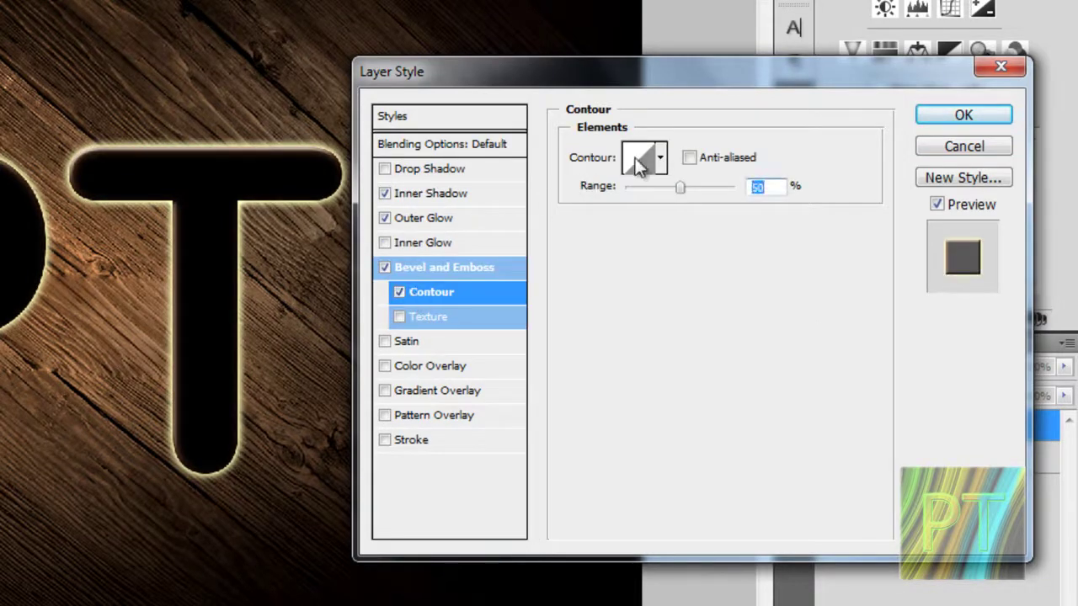
{"action": "left_click", "coordinate": [662, 156]}
{"action": "double_click", "coordinate": [534, 242]}
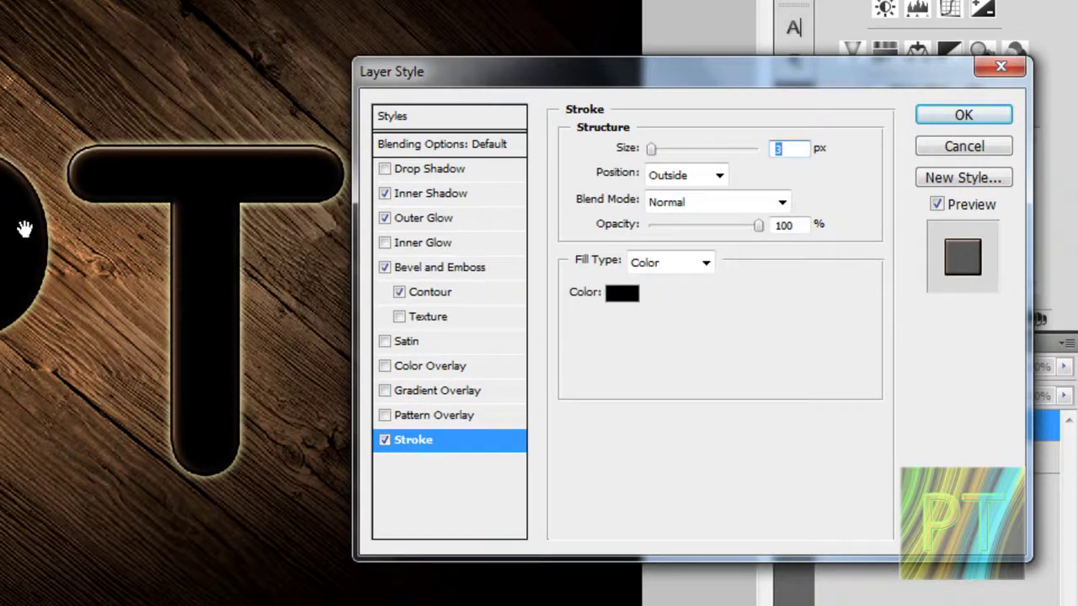
{"action": "left_click", "coordinate": [385, 439]}
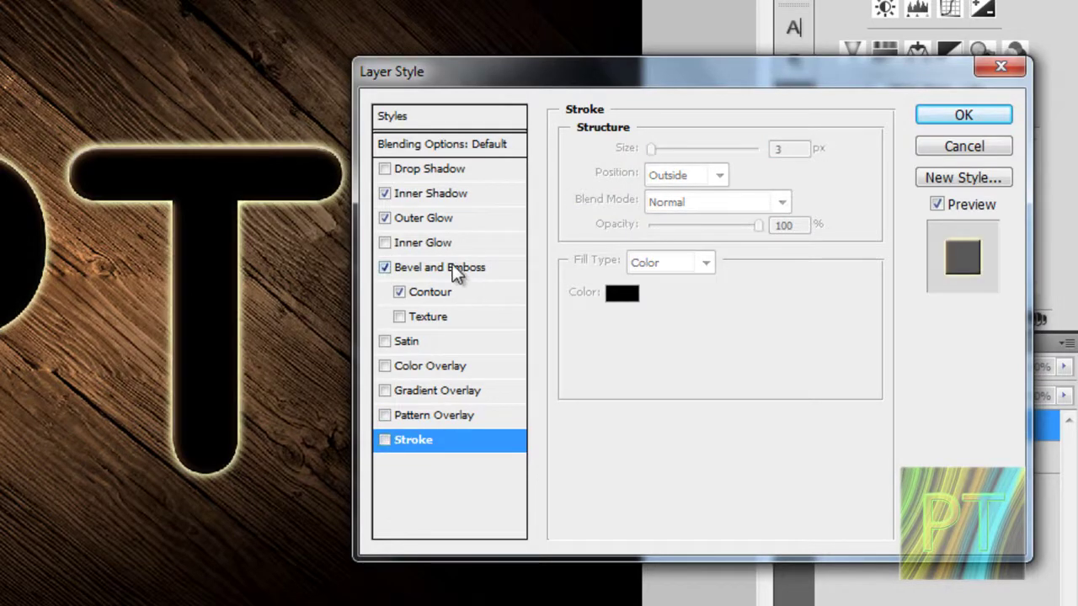
{"action": "left_click", "coordinate": [431, 415]}
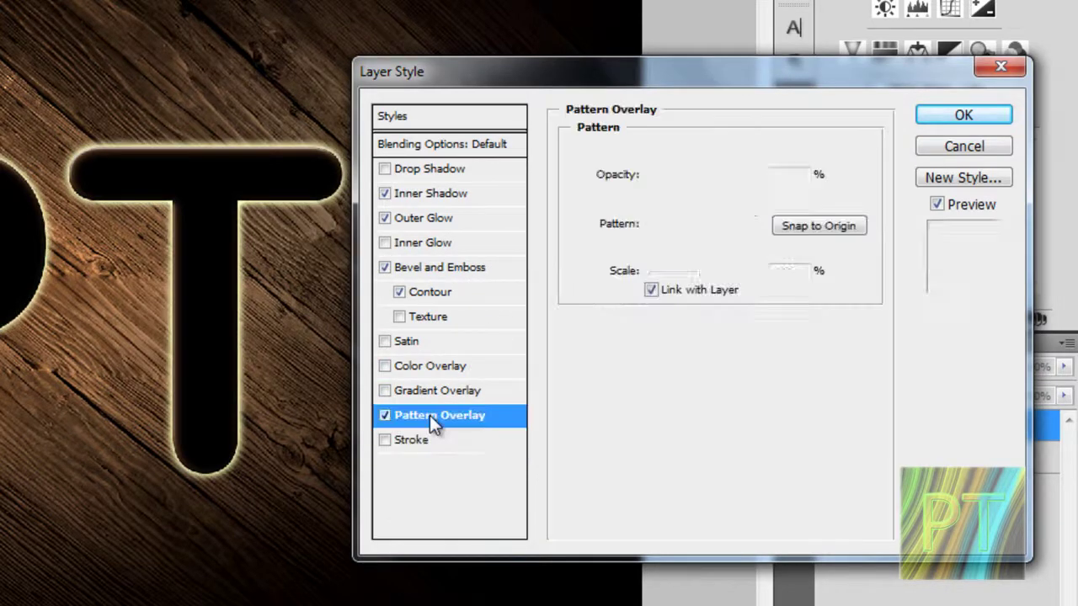
{"action": "left_click", "coordinate": [671, 224]}
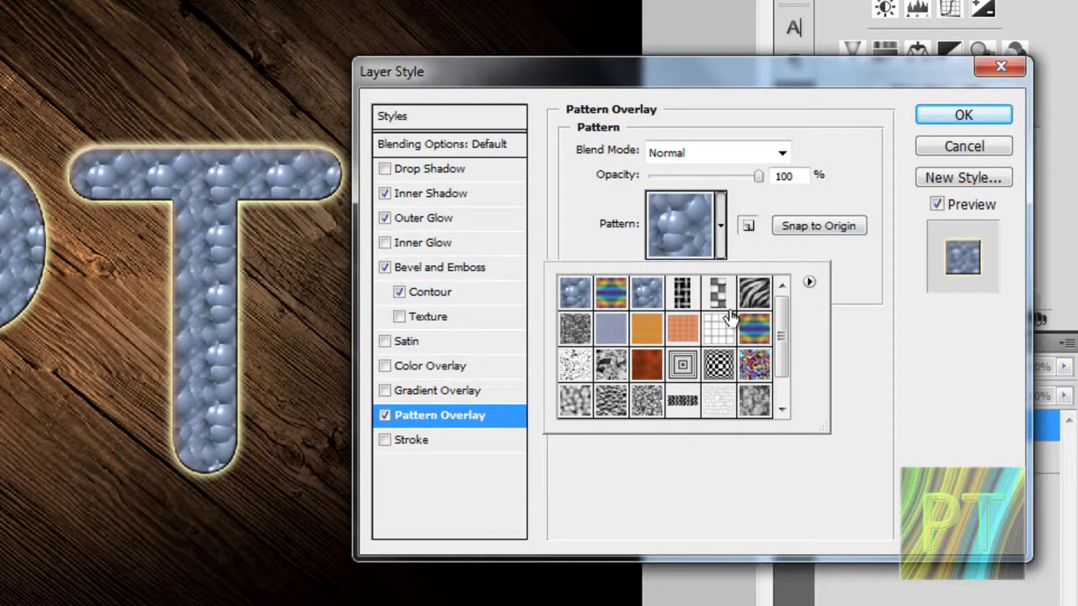
{"action": "scroll", "coordinate": [733, 333], "scroll_direction": "down", "scroll_amount": 1}
{"action": "double_click", "coordinate": [720, 345]}
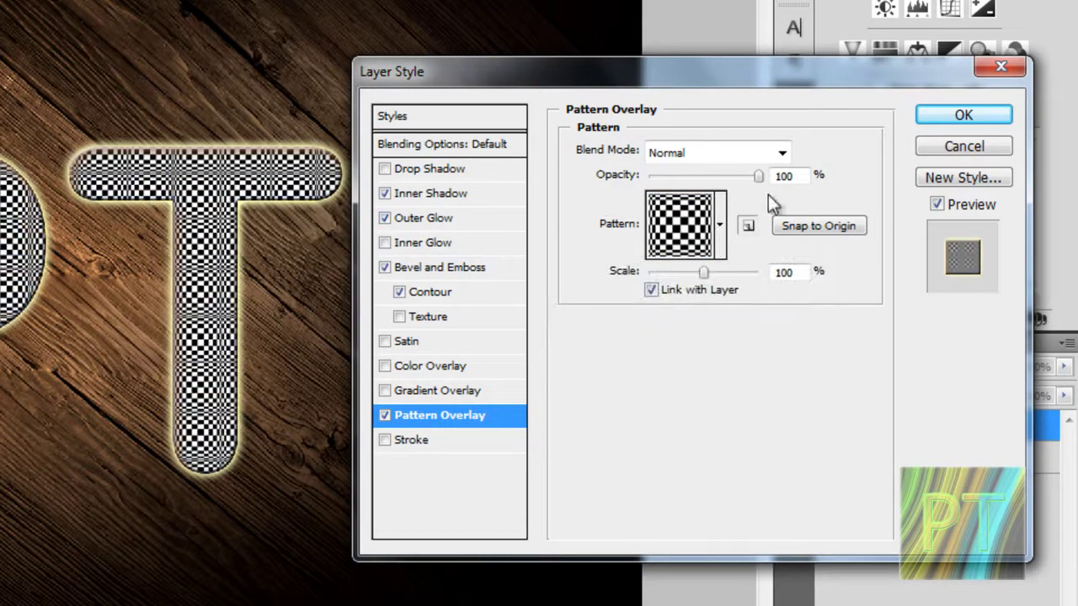
{"action": "left_click", "coordinate": [385, 416]}
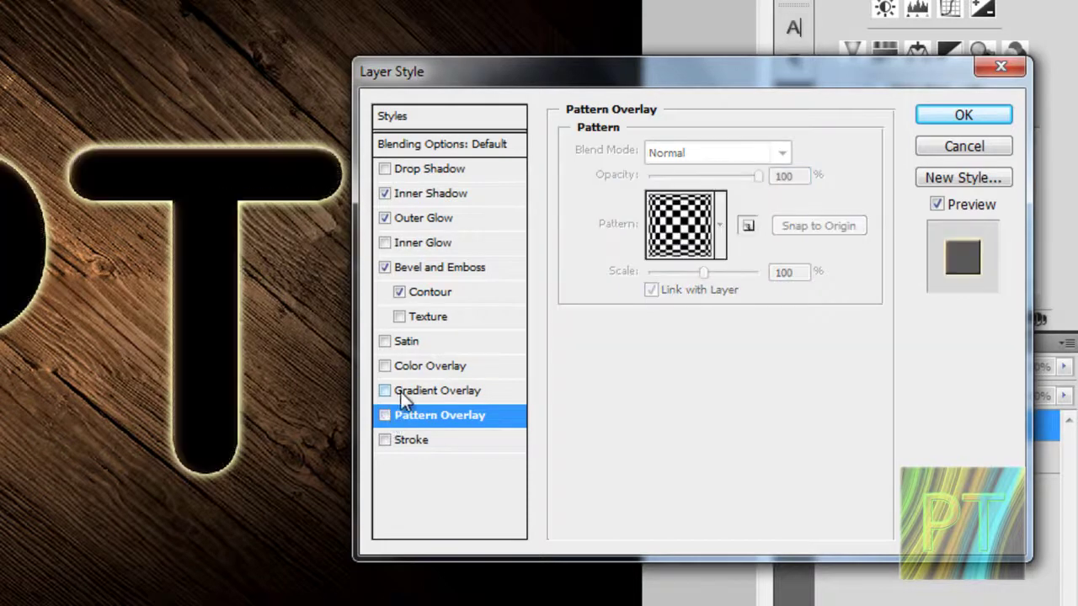
- Enable Gradient Overlay at 29% opacity, trying Overlay before settling on Normal blend
{"action": "left_click", "coordinate": [422, 391]}
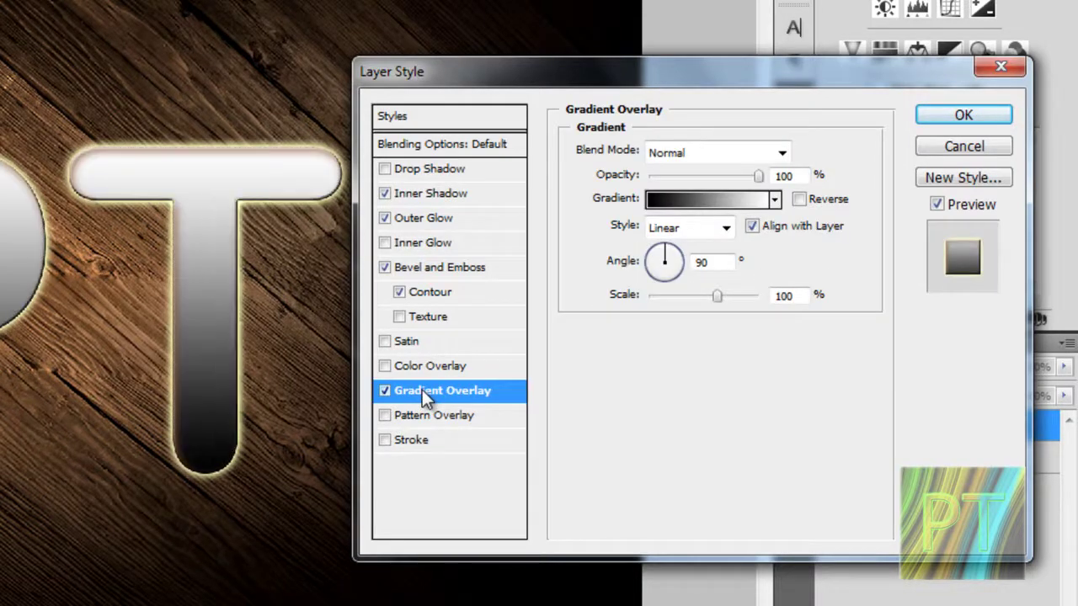
{"action": "left_click", "coordinate": [716, 152]}
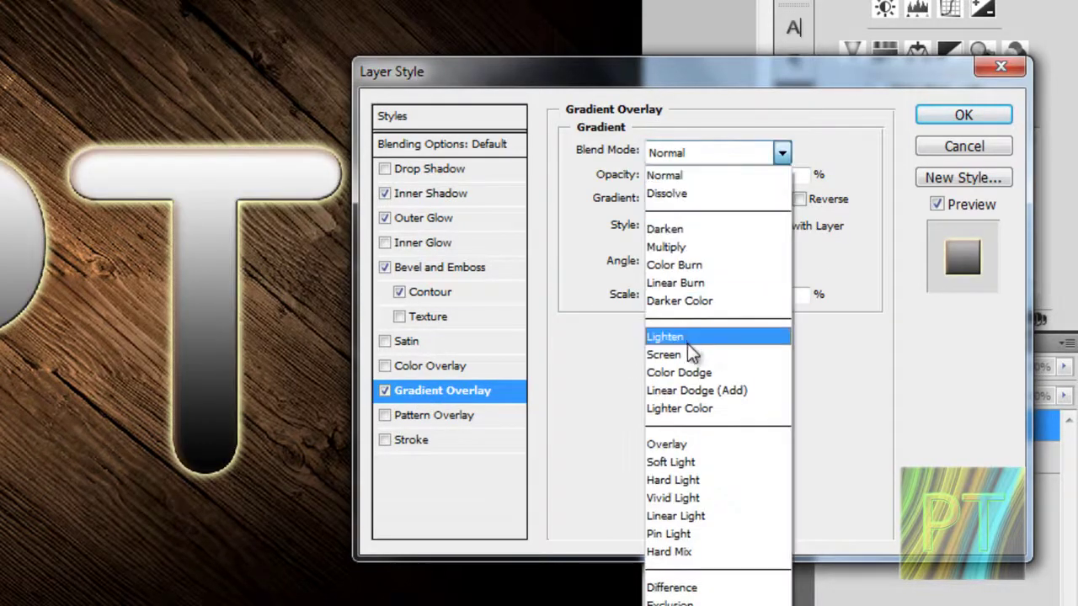
{"action": "left_click", "coordinate": [669, 443]}
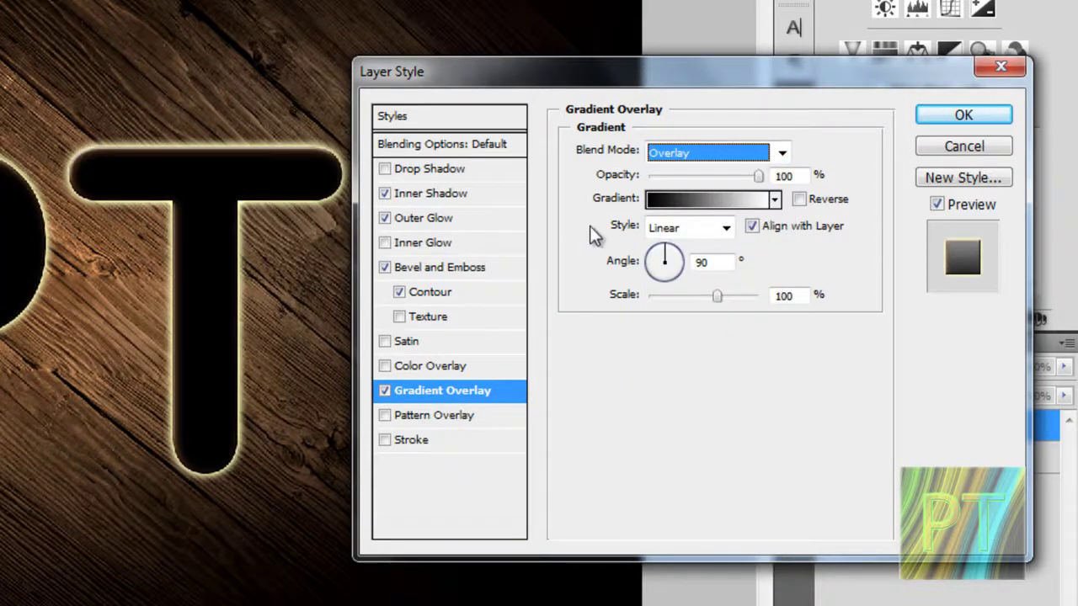
{"action": "left_click_drag", "start_coordinate": [758, 177], "coordinate": [681, 176]}
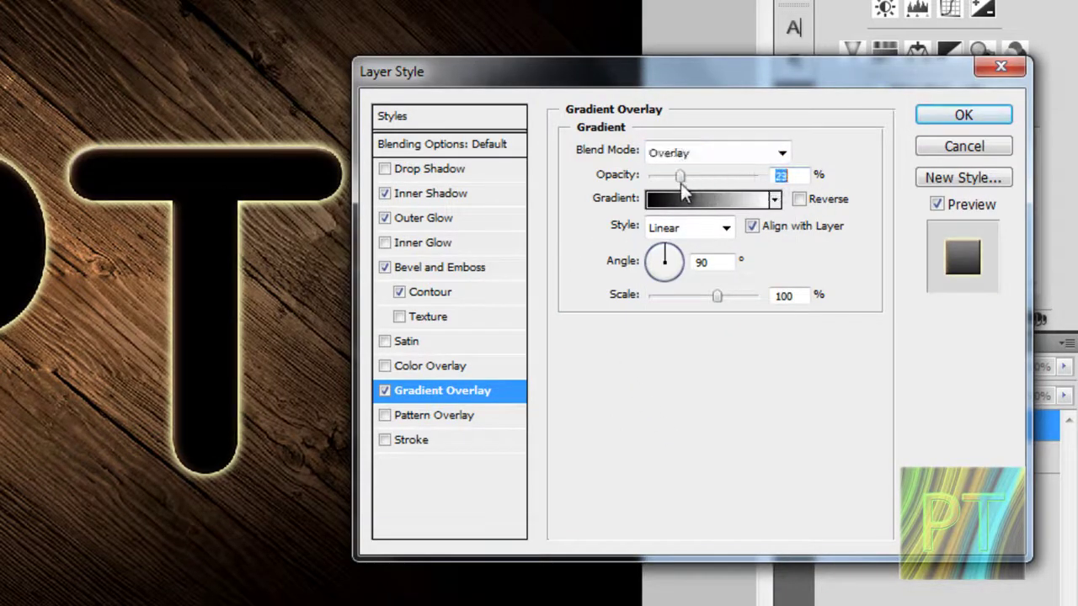
{"action": "left_click", "coordinate": [720, 157]}
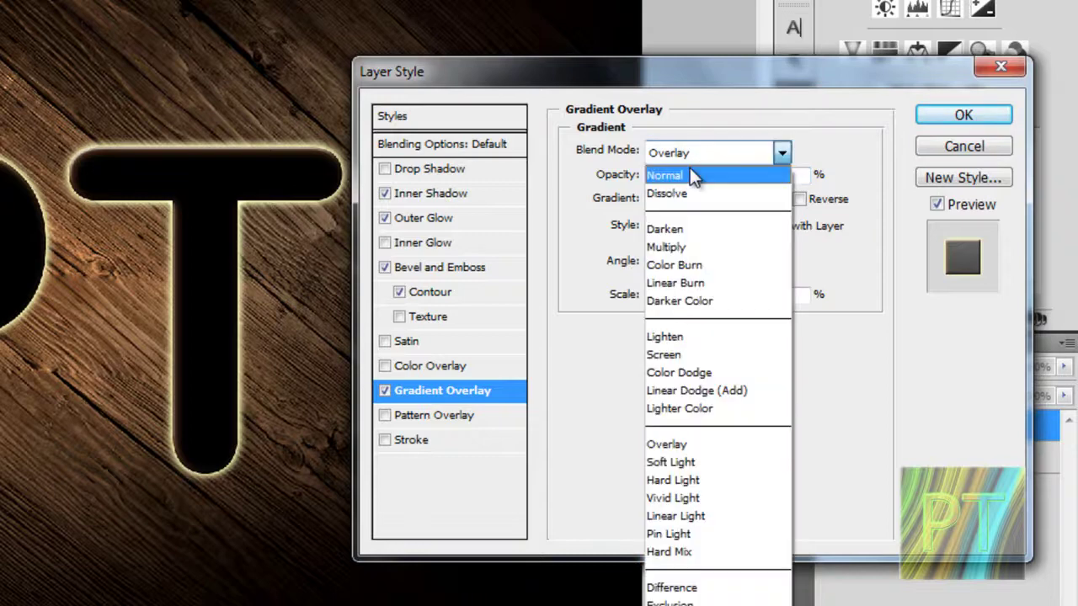
{"action": "left_click", "coordinate": [689, 169]}
- Change the gradient overlay's black left colour stop to a brown (H 26) in the Gradient Editor
{"action": "left_click", "coordinate": [688, 202]}
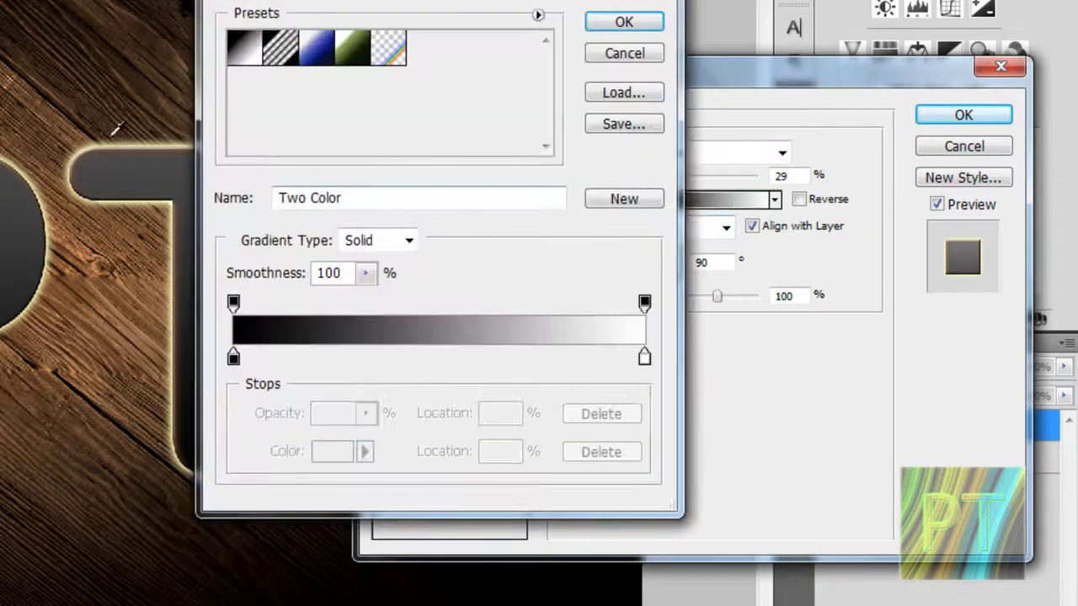
{"action": "left_click", "coordinate": [234, 357]}
{"action": "double_click", "coordinate": [234, 357]}
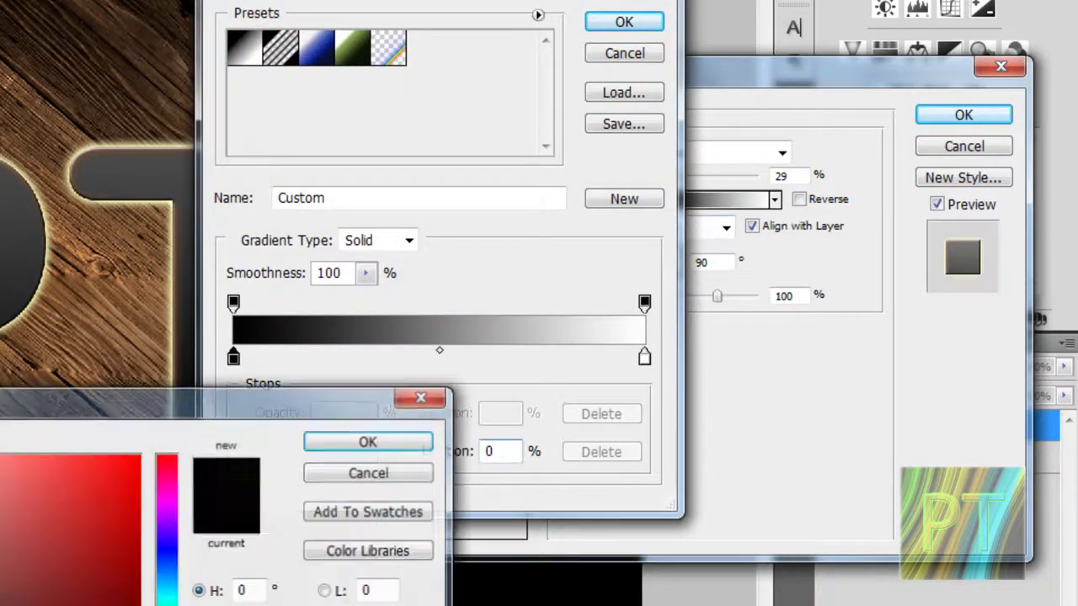
{"action": "left_click", "coordinate": [134, 320]}
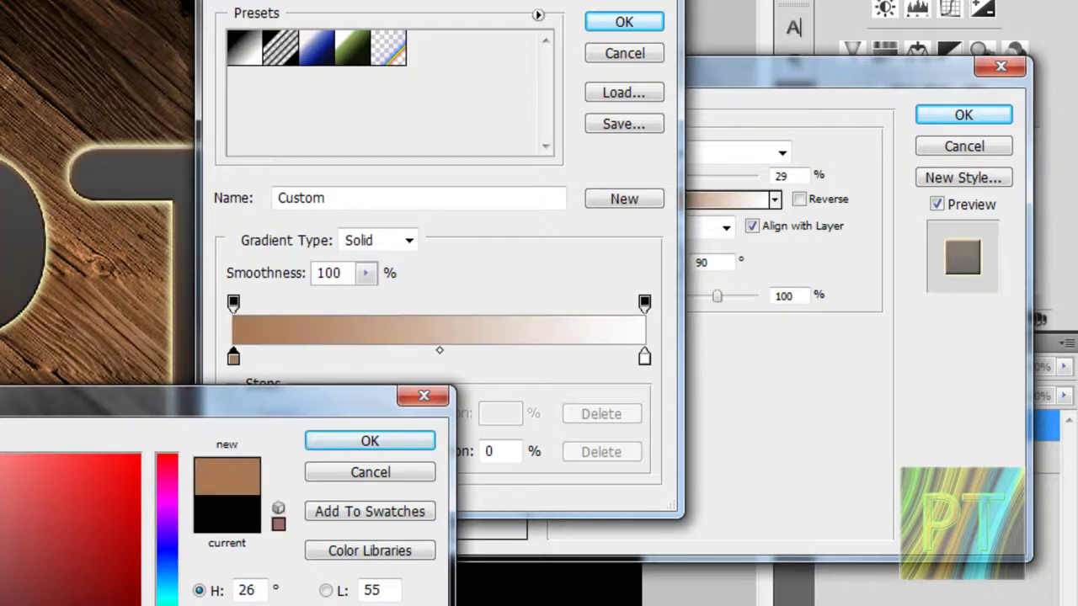
{"action": "left_click", "coordinate": [344, 442]}
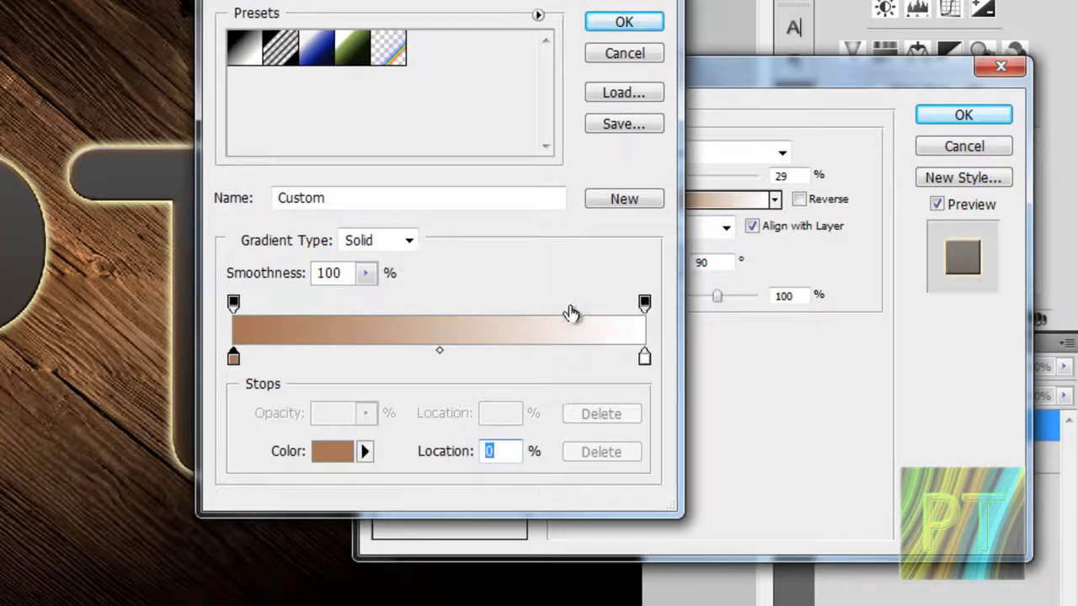